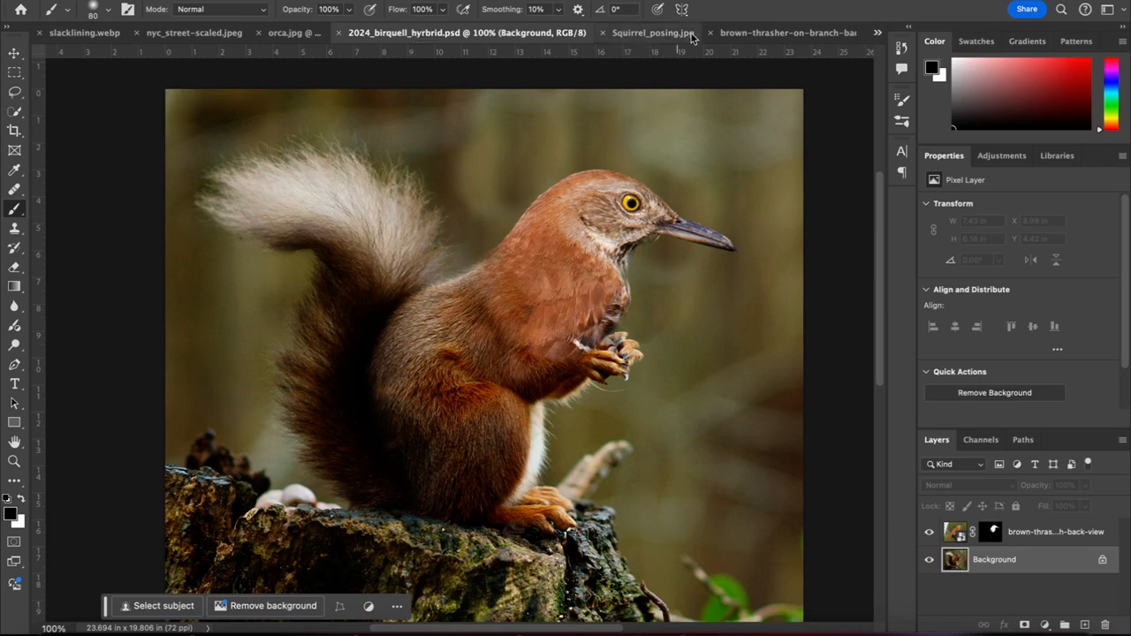
- Look over the Squirrel_posing.jpg and brown-thrasher-on-branch-back-view.jpg source photos
{"action": "left_click", "coordinate": [622, 40]}
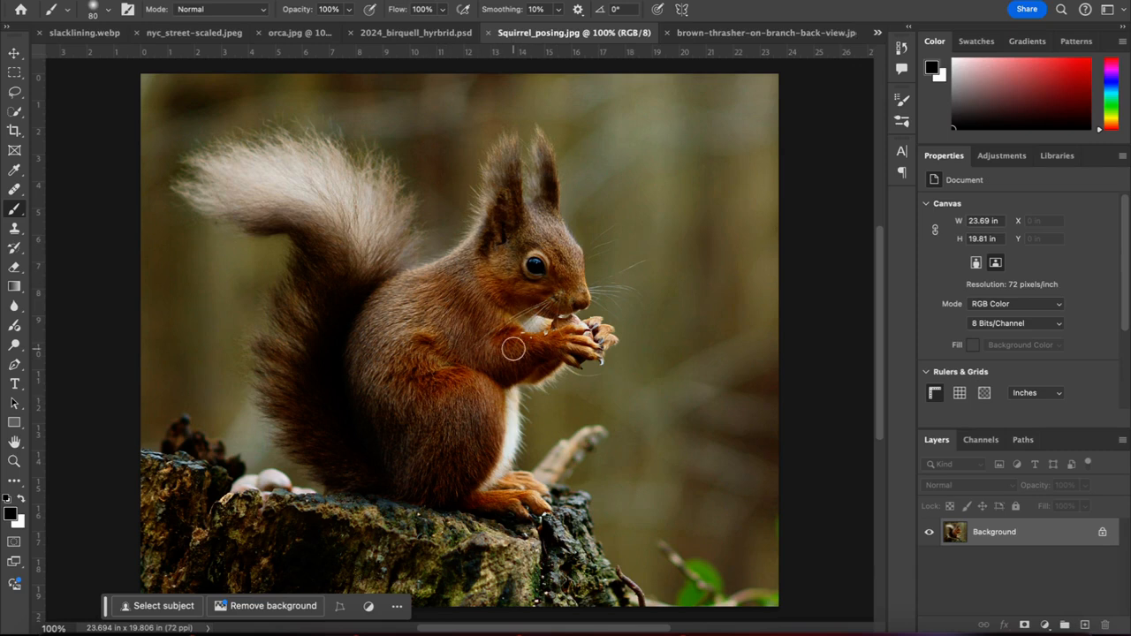
{"action": "left_click", "coordinate": [683, 35]}
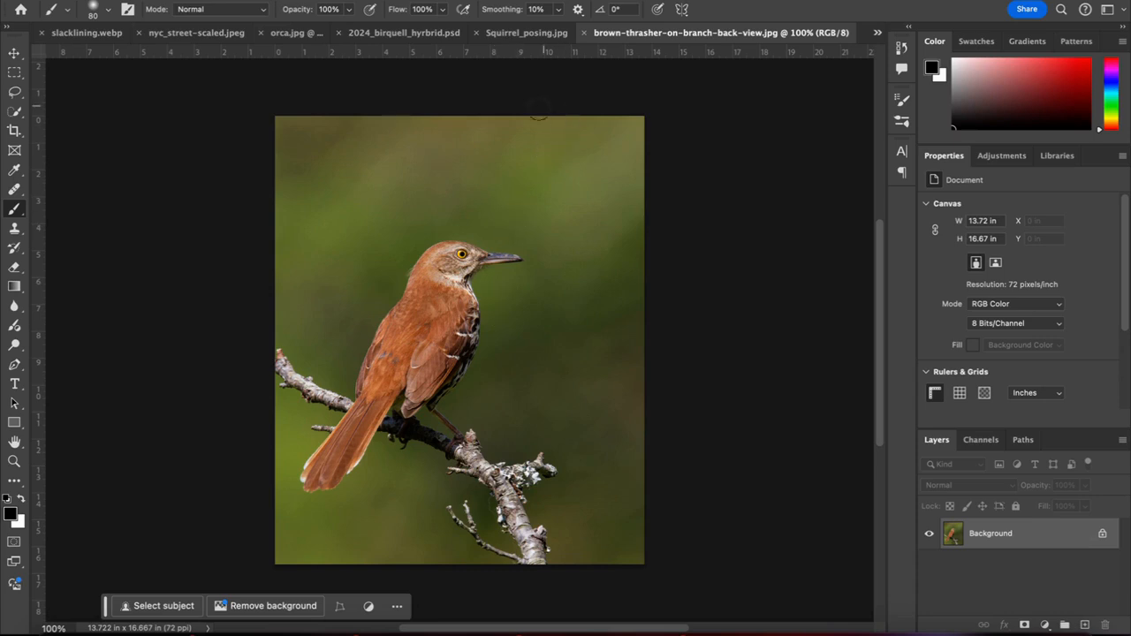
{"action": "left_click", "coordinate": [539, 34]}
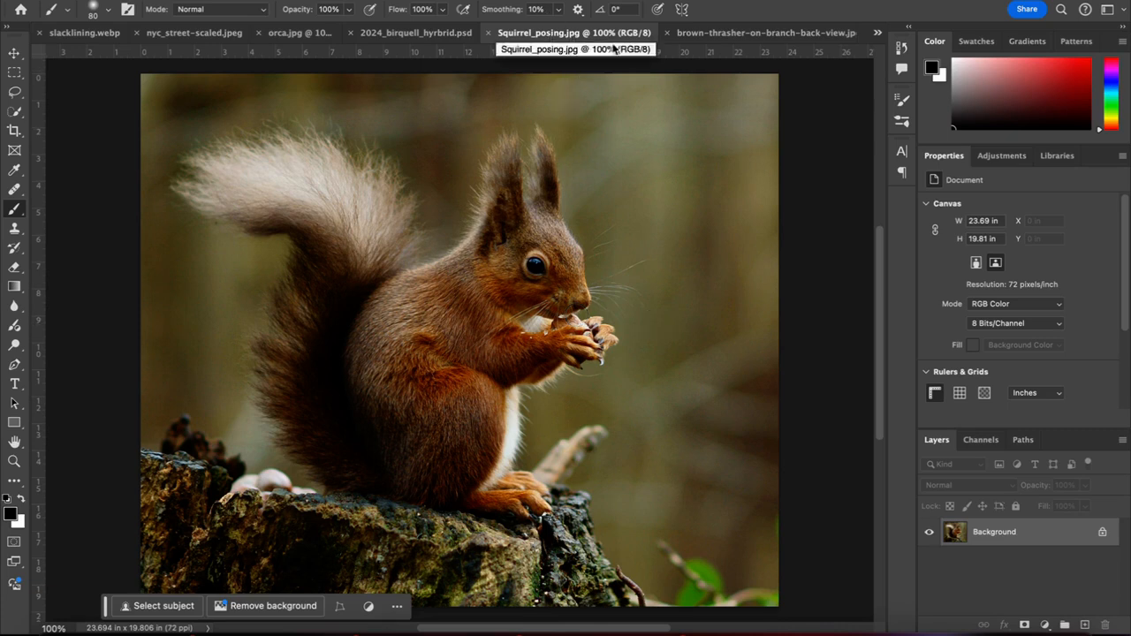
- Select the bird in the brown thrasher photo with Select Subject and copy it onto a new layer in Squirrel_posing.jpg
{"action": "left_click", "coordinate": [717, 33]}
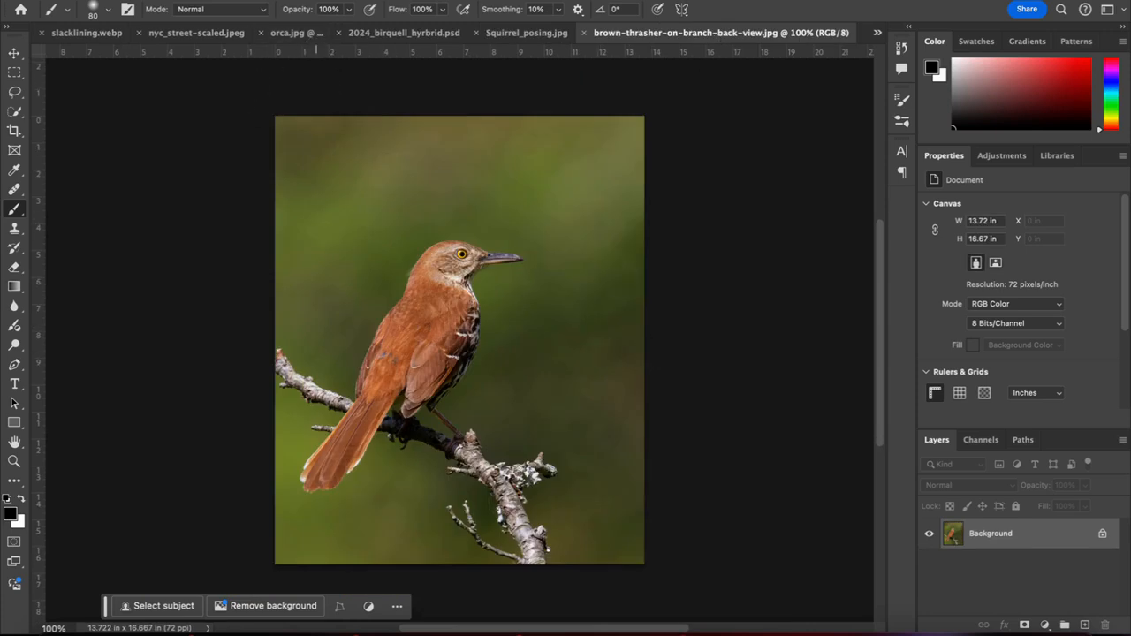
{"action": "left_click", "coordinate": [340, 1]}
{"action": "left_click", "coordinate": [374, 141]}
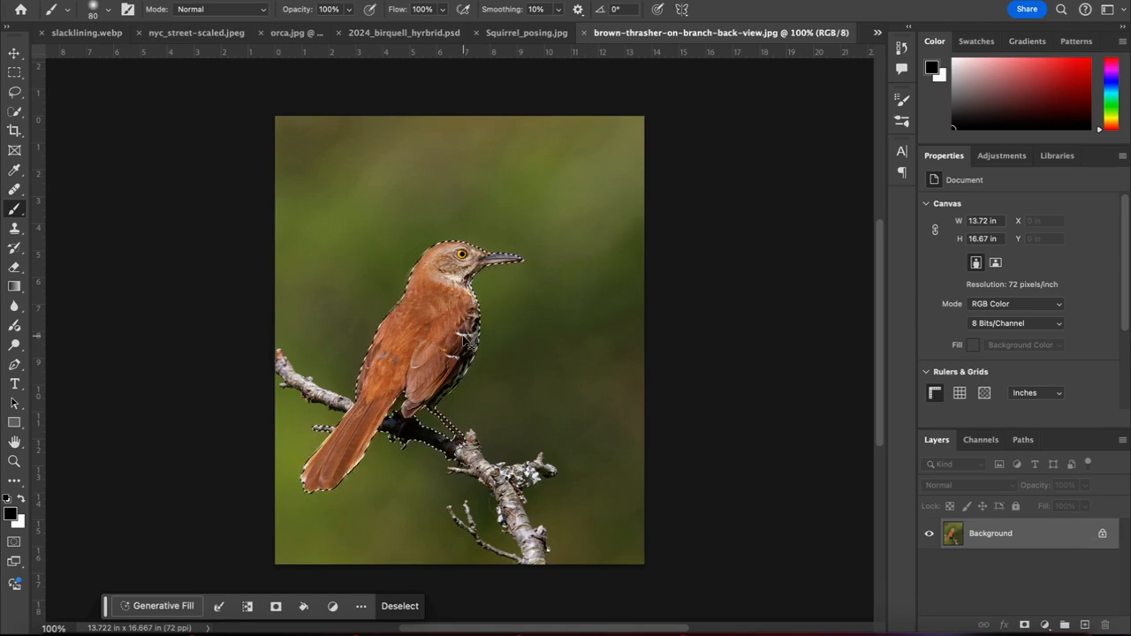
{"action": "left_click", "coordinate": [524, 32]}
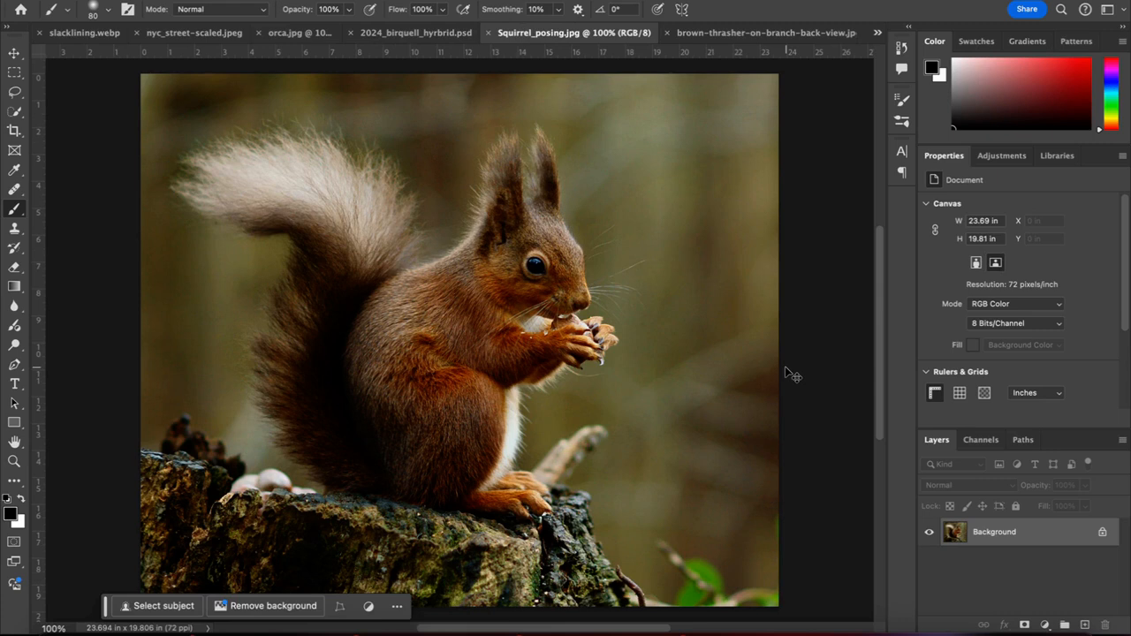
{"action": "left_click_drag", "start_coordinate": [793, 376], "coordinate": [785, 367]}
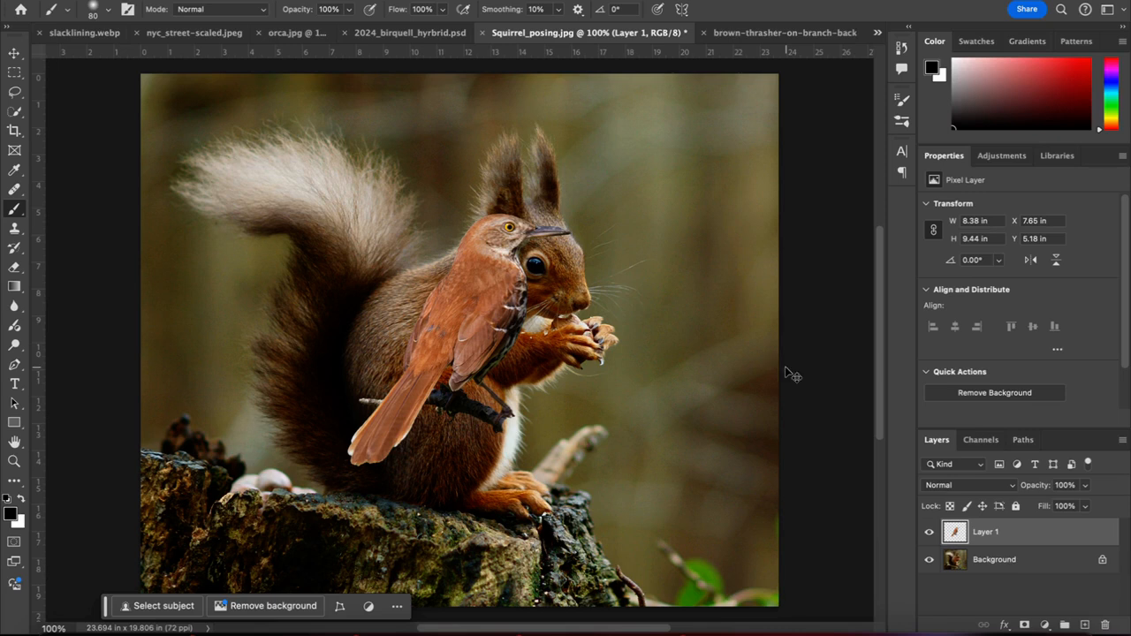
- Scale the bird layer to about 175%, rotate it about 19.7° and place it over the squirrel's upper body
{"action": "key", "text": "ctrl+t"}
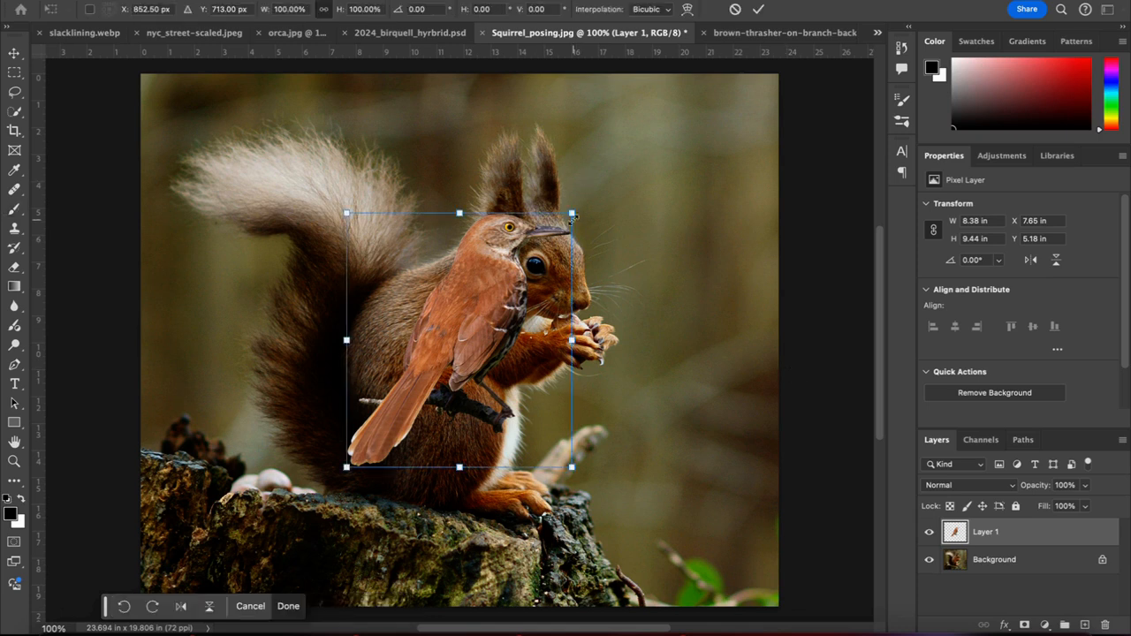
{"action": "left_click_drag", "start_coordinate": [574, 215], "coordinate": [739, 94]}
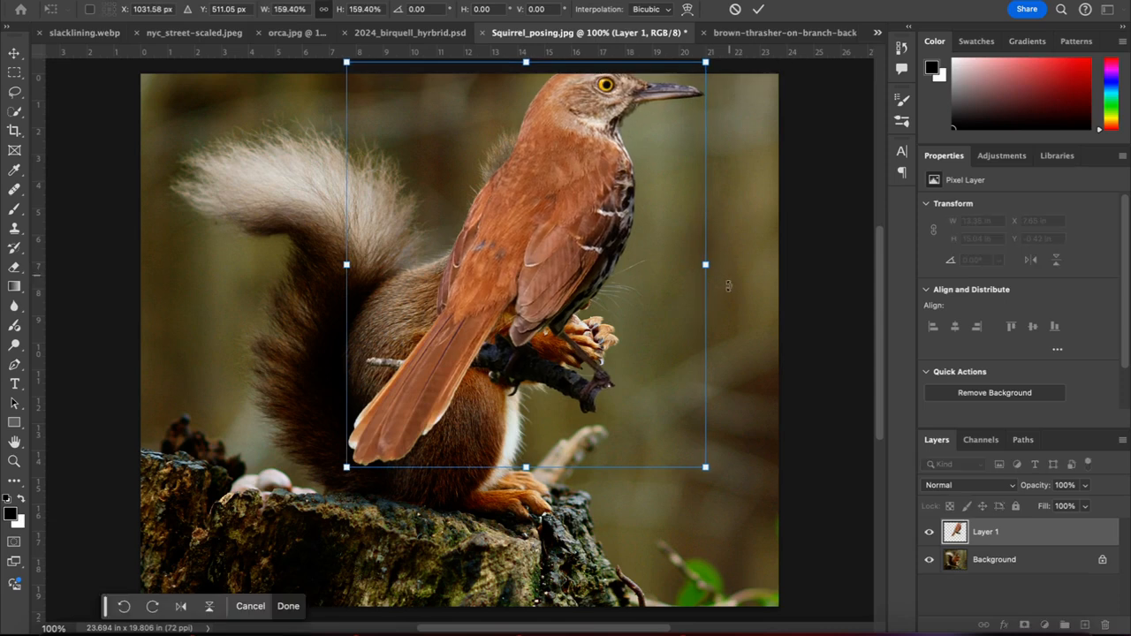
{"action": "scroll", "coordinate": [759, 504], "scroll_direction": "up", "scroll_amount": 3}
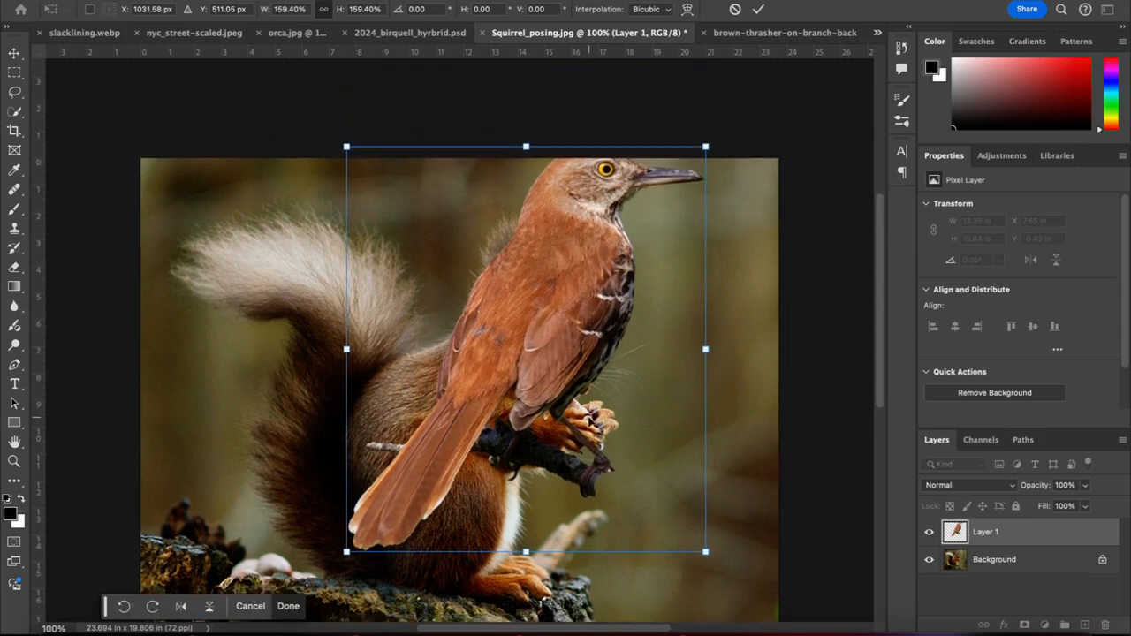
{"action": "left_click_drag", "start_coordinate": [546, 367], "coordinate": [507, 432]}
{"action": "left_click_drag", "start_coordinate": [663, 213], "coordinate": [701, 171]}
{"action": "left_click_drag", "start_coordinate": [548, 314], "coordinate": [530, 357]}
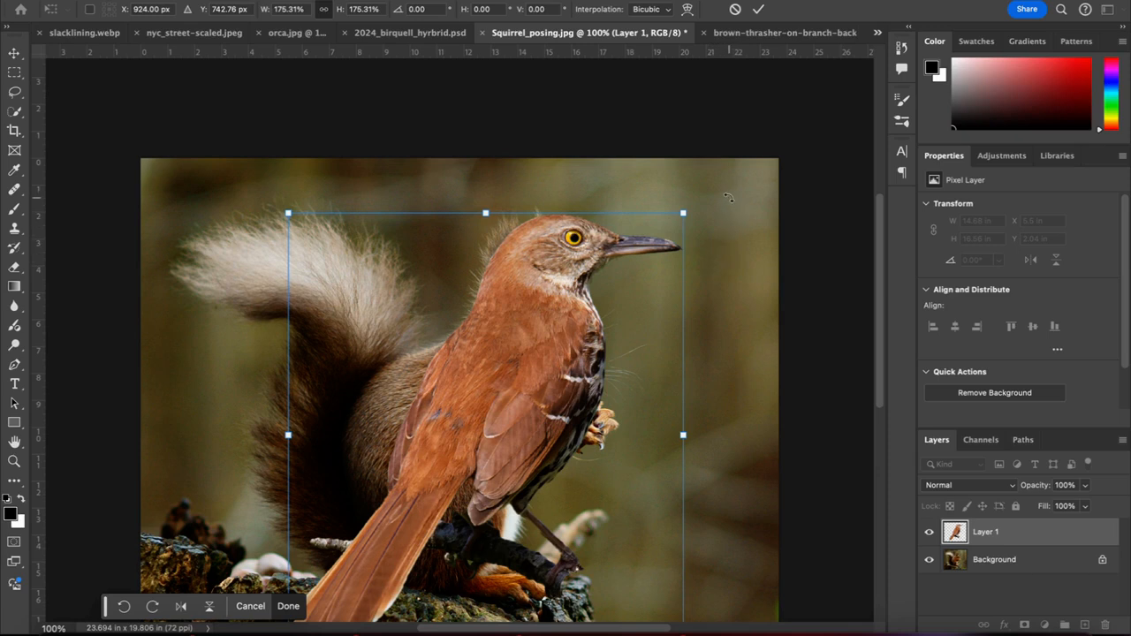
{"action": "left_click_drag", "start_coordinate": [719, 198], "coordinate": [776, 299]}
{"action": "left_click_drag", "start_coordinate": [569, 384], "coordinate": [512, 385]}
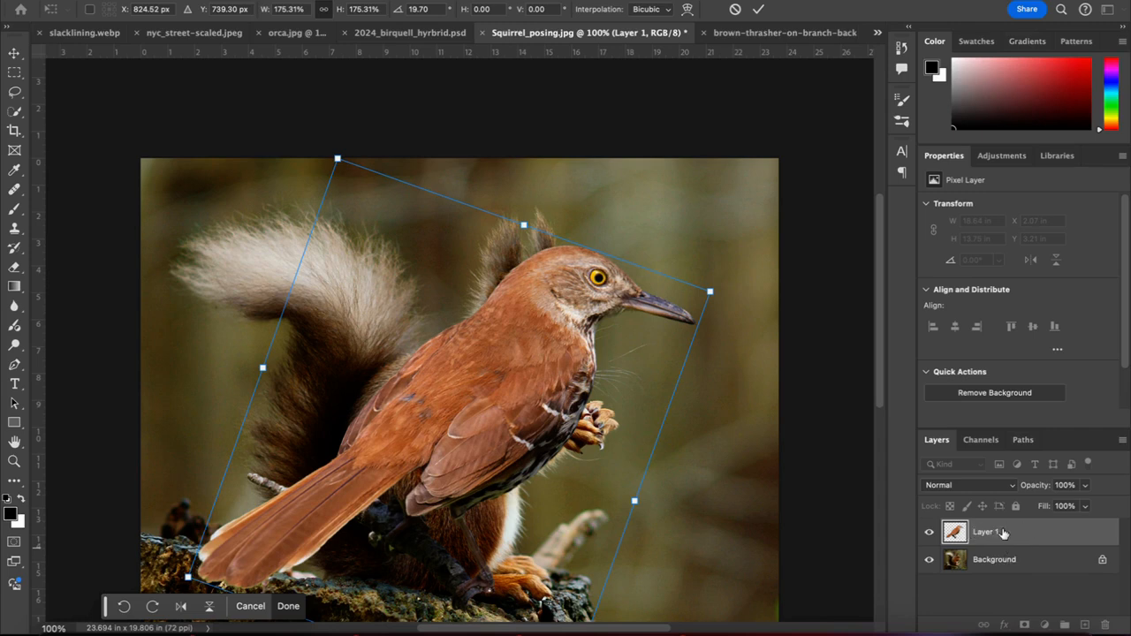
- Lower the bird layer's opacity to 59% to see the squirrel underneath
{"action": "left_click", "coordinate": [1087, 485]}
{"action": "left_click", "coordinate": [1086, 485]}
{"action": "left_click", "coordinate": [1086, 485]}
{"action": "left_click_drag", "start_coordinate": [1087, 509], "coordinate": [1057, 509]}
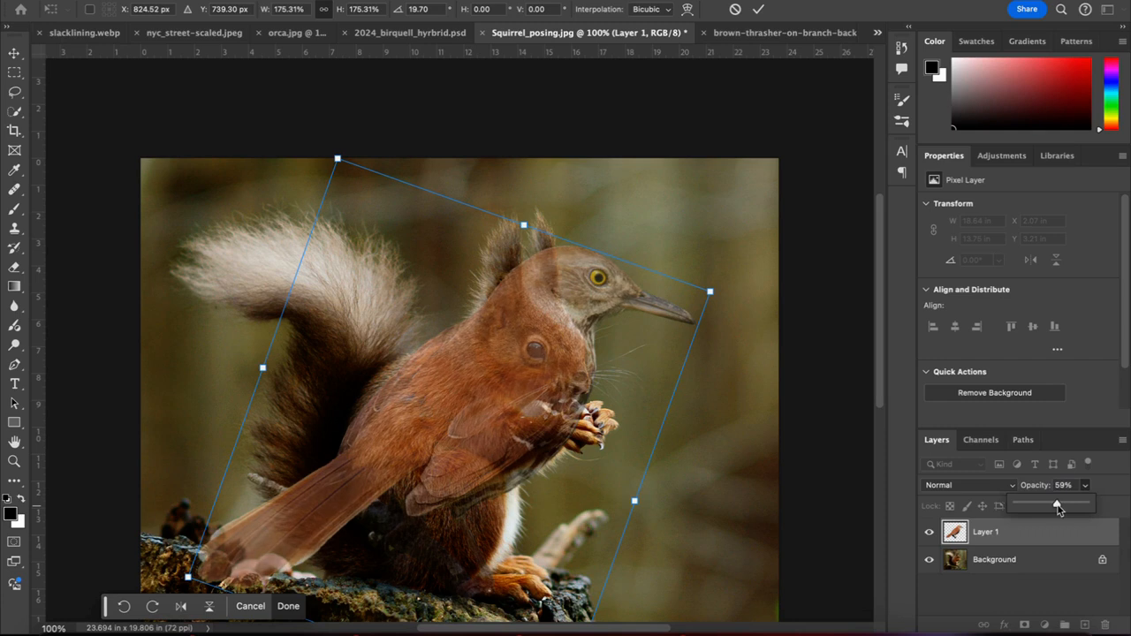
- Align the bird with the squirrel's body, adjust its rotation to about 23.4° and apply the transform
{"action": "mouse_move", "coordinate": [458, 392]}
{"action": "left_mouse_down"}
{"action": "mouse_move", "coordinate": [469, 392]}
{"action": "mouse_move", "coordinate": [457, 384]}
{"action": "mouse_move", "coordinate": [468, 394]}
{"action": "mouse_move", "coordinate": [442, 422]}
{"action": "mouse_move", "coordinate": [454, 425]}
{"action": "mouse_move", "coordinate": [475, 381]}
{"action": "left_mouse_up"}
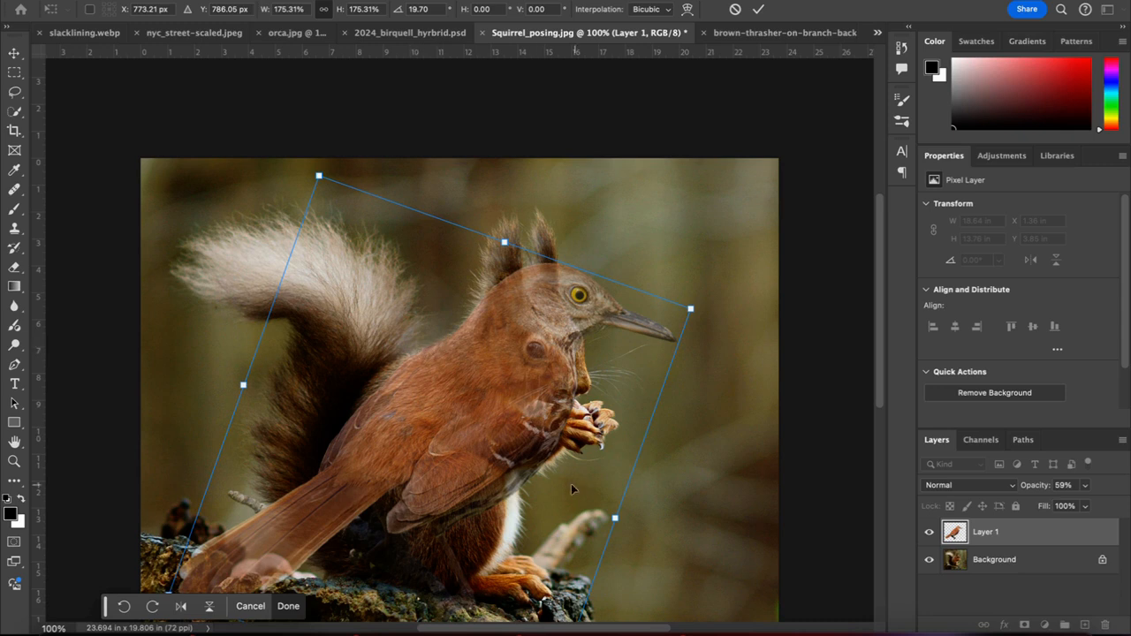
{"action": "left_click_drag", "start_coordinate": [293, 171], "coordinate": [314, 173]}
{"action": "mouse_move", "coordinate": [444, 410]}
{"action": "left_mouse_down"}
{"action": "mouse_move", "coordinate": [453, 386]}
{"action": "mouse_move", "coordinate": [447, 403]}
{"action": "left_mouse_up"}
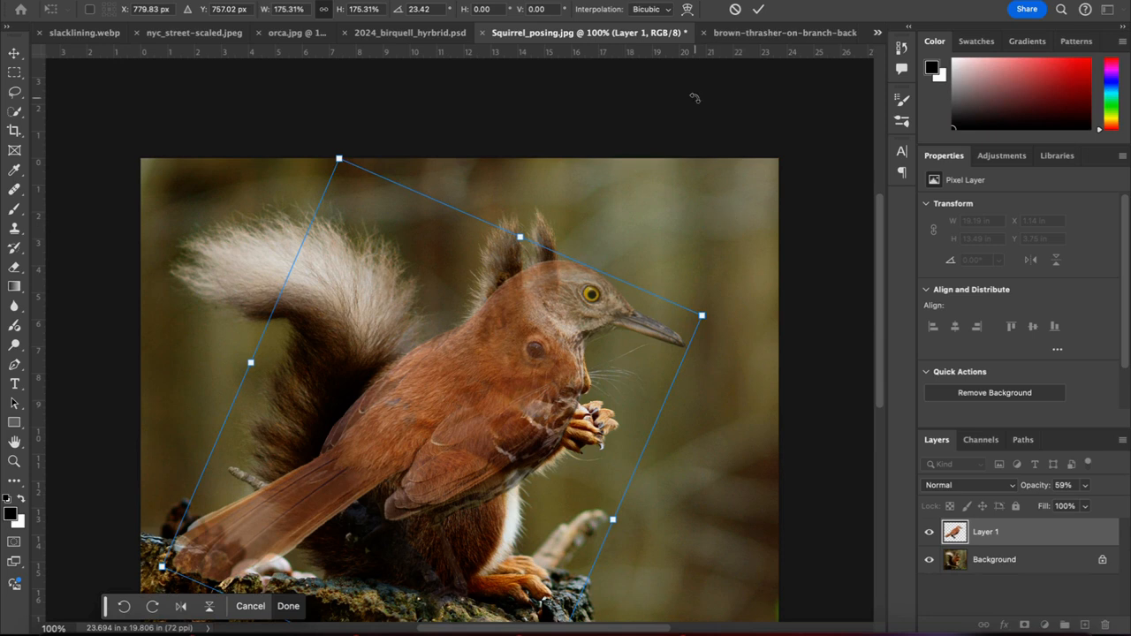
{"action": "left_click", "coordinate": [759, 15]}
- Restore the bird layer's opacity to 100% and hide the layer
{"action": "left_click", "coordinate": [1086, 486]}
{"action": "left_click_drag", "start_coordinate": [1085, 504], "coordinate": [1130, 500]}
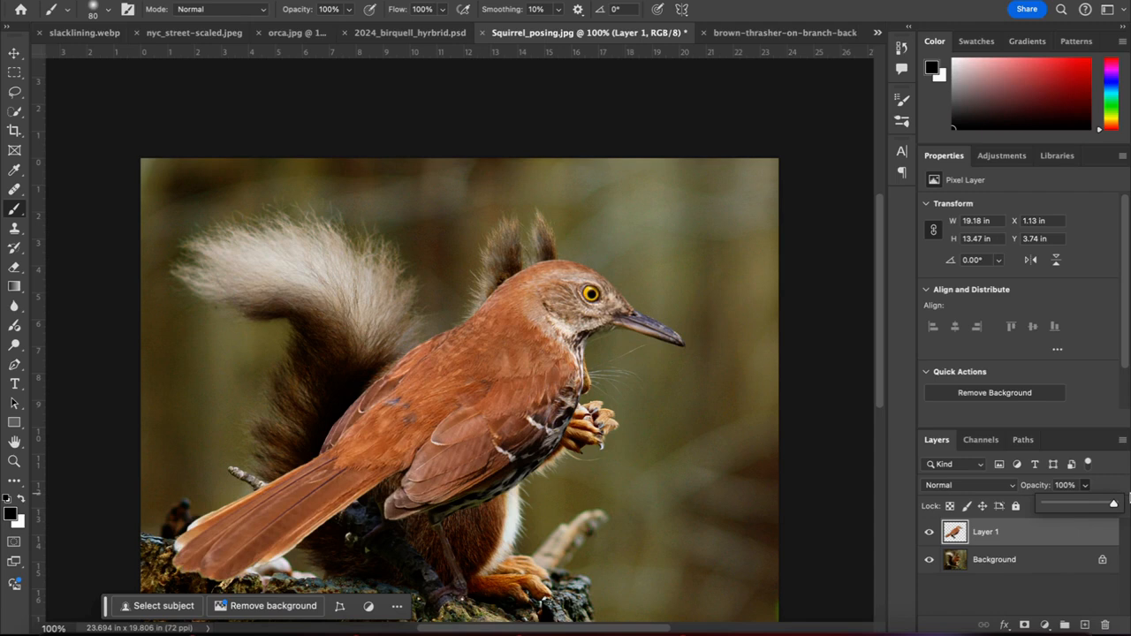
{"action": "left_click", "coordinate": [928, 534]}
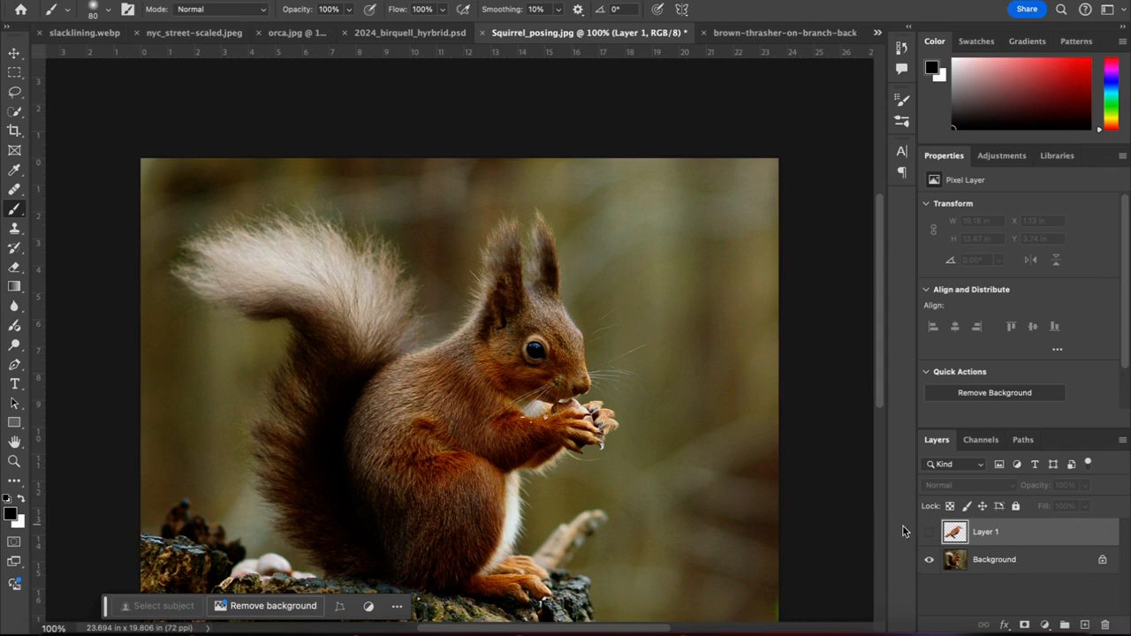
- On the Background layer, clone blurred backdrop over the squirrel's ears with the Clone Stamp, enlarging the brush to 200
{"action": "left_click", "coordinate": [959, 564]}
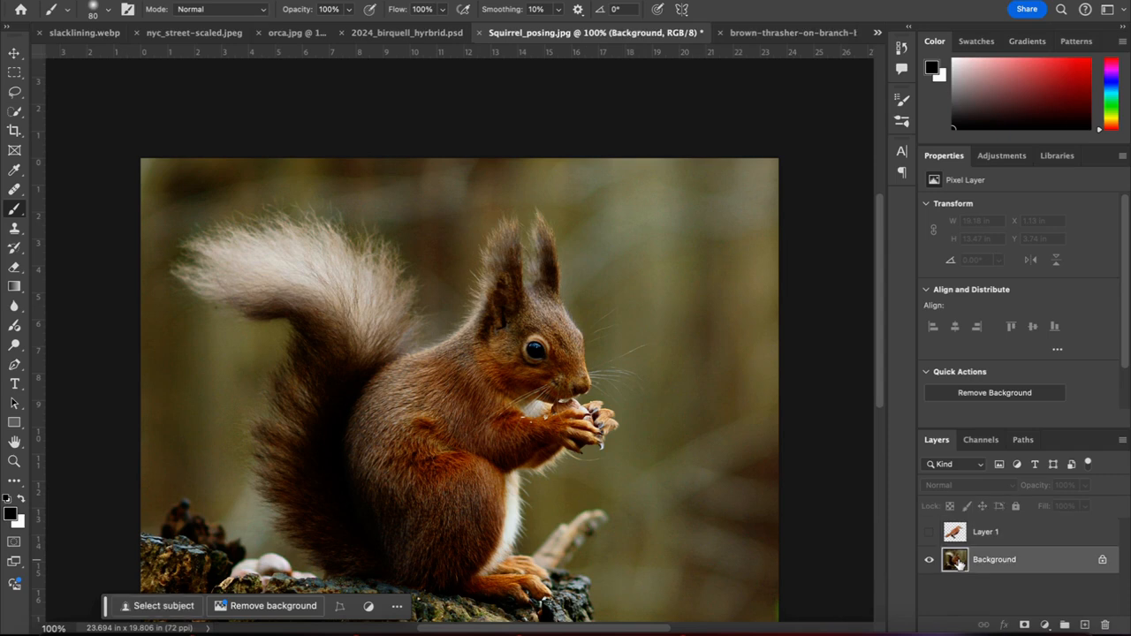
{"action": "left_click", "coordinate": [14, 228]}
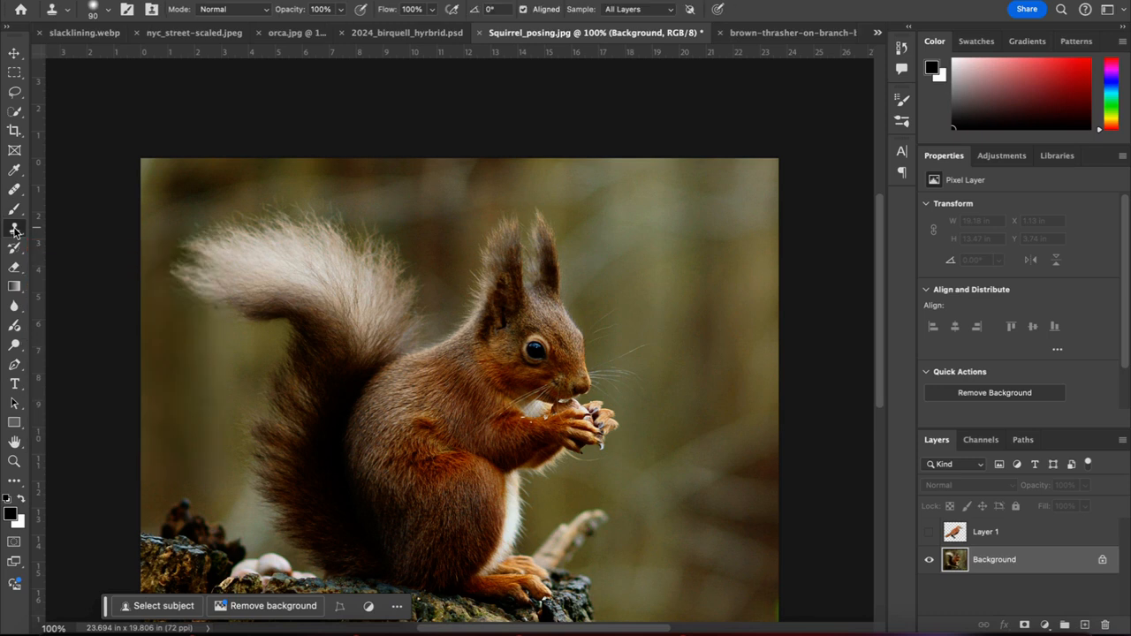
{"action": "left_click", "coordinate": [719, 291], "text": "alt"}
{"action": "mouse_move", "coordinate": [538, 222]}
{"action": "left_mouse_down"}
{"action": "mouse_move", "coordinate": [466, 254]}
{"action": "mouse_move", "coordinate": [471, 229]}
{"action": "mouse_move", "coordinate": [537, 219]}
{"action": "mouse_move", "coordinate": [531, 266]}
{"action": "mouse_move", "coordinate": [547, 244]}
{"action": "mouse_move", "coordinate": [553, 281]}
{"action": "mouse_move", "coordinate": [486, 255]}
{"action": "left_mouse_up"}
{"action": "key", "text": "bracketright"}
{"action": "key", "text": "bracketright"}
{"action": "key", "text": "bracketright"}
{"action": "key", "text": "bracketright"}
{"action": "key", "text": "bracketright"}
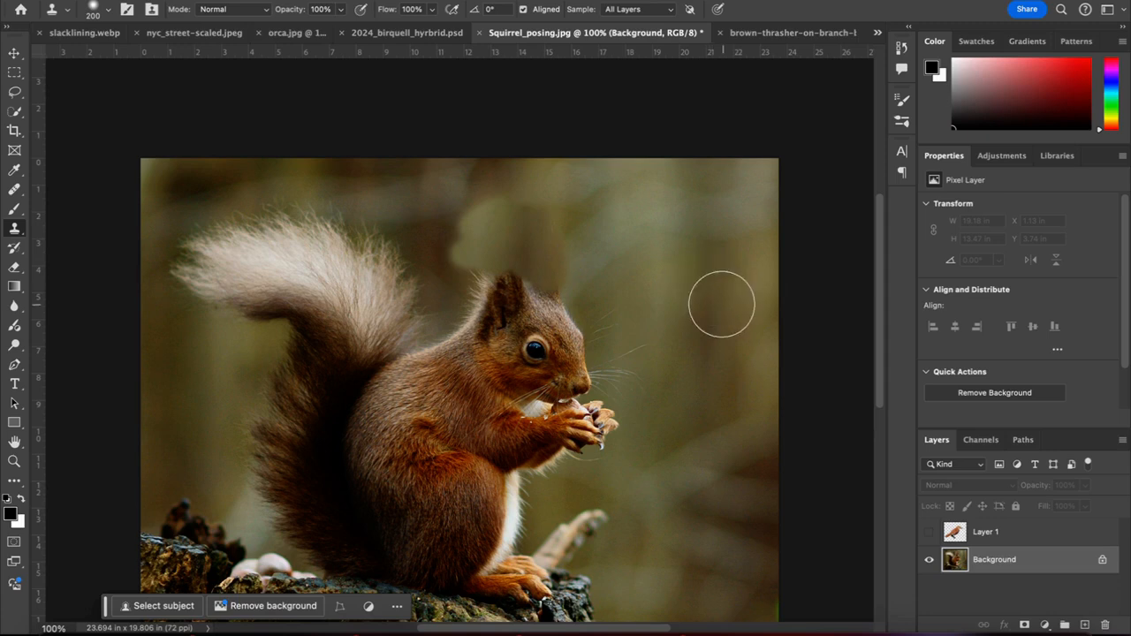
{"action": "left_click", "coordinate": [723, 260], "text": "alt"}
{"action": "mouse_move", "coordinate": [574, 238]}
{"action": "left_mouse_down"}
{"action": "mouse_move", "coordinate": [534, 233]}
{"action": "mouse_move", "coordinate": [531, 190]}
{"action": "mouse_move", "coordinate": [497, 210]}
{"action": "mouse_move", "coordinate": [486, 186]}
{"action": "mouse_move", "coordinate": [452, 242]}
{"action": "mouse_move", "coordinate": [447, 177]}
{"action": "left_mouse_up"}
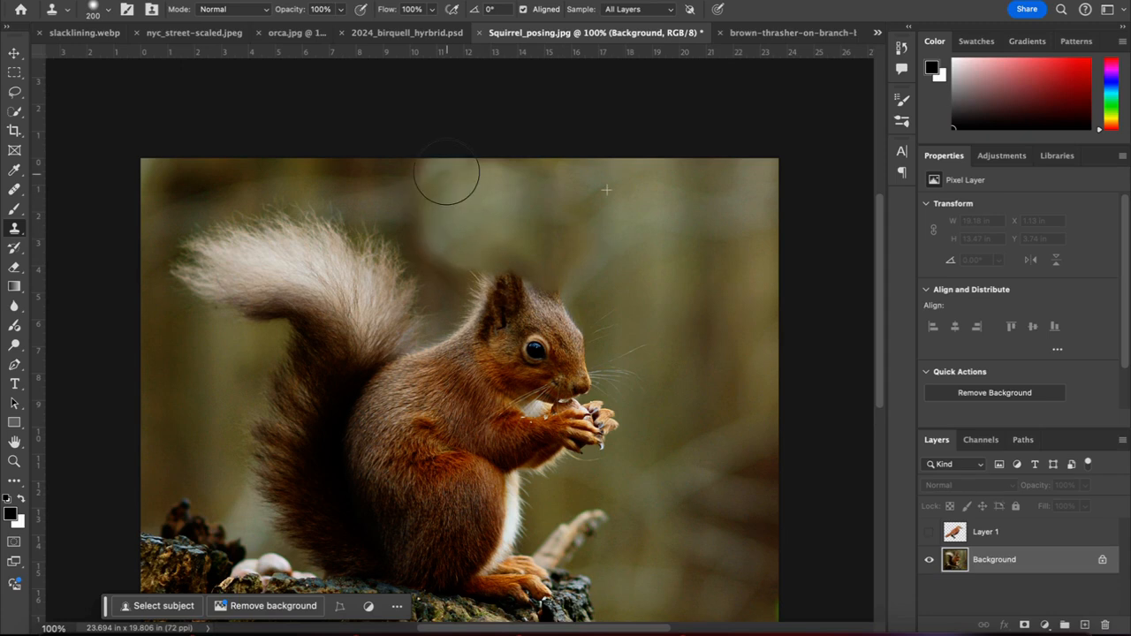
- Blend the cloned backdrop above the squirrel's head with samples from the surrounding background
{"action": "left_click", "coordinate": [698, 289], "text": "alt"}
{"action": "left_click_drag", "start_coordinate": [483, 263], "coordinate": [462, 252]}
{"action": "left_click", "coordinate": [361, 179], "text": "alt"}
{"action": "mouse_move", "coordinate": [432, 200]}
{"action": "left_mouse_down"}
{"action": "mouse_move", "coordinate": [431, 183]}
{"action": "mouse_move", "coordinate": [463, 168]}
{"action": "mouse_move", "coordinate": [445, 164]}
{"action": "mouse_move", "coordinate": [447, 180]}
{"action": "mouse_move", "coordinate": [504, 169]}
{"action": "left_mouse_up"}
{"action": "left_click", "coordinate": [389, 181], "text": "alt"}
{"action": "left_click", "coordinate": [396, 196], "text": "alt"}
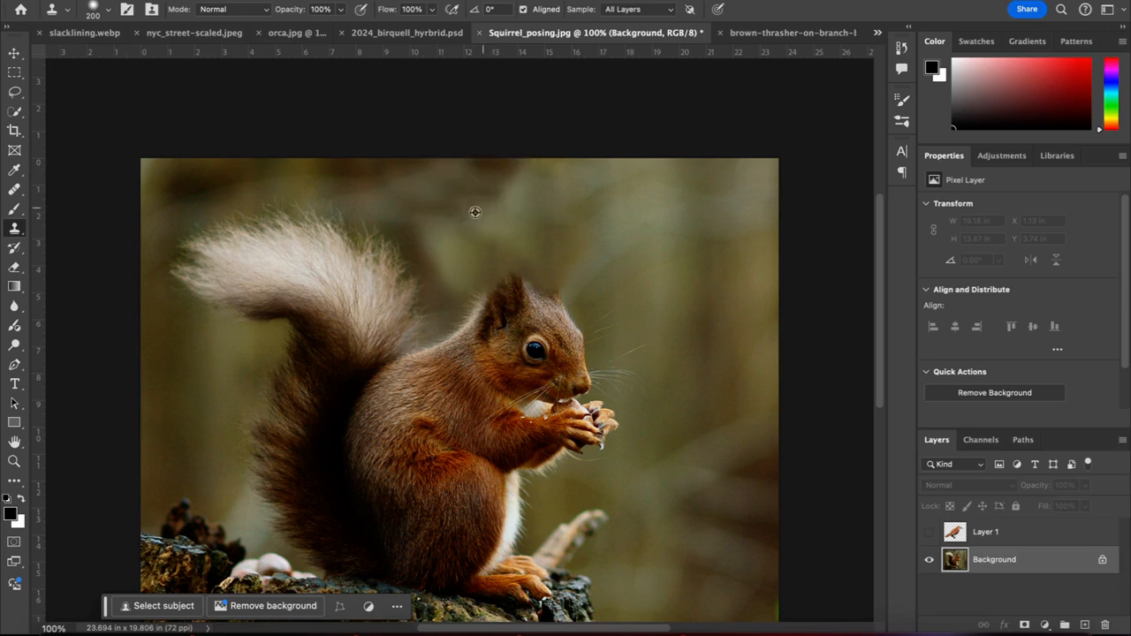
{"action": "left_click", "coordinate": [430, 221], "text": "alt"}
{"action": "left_click", "coordinate": [483, 226]}
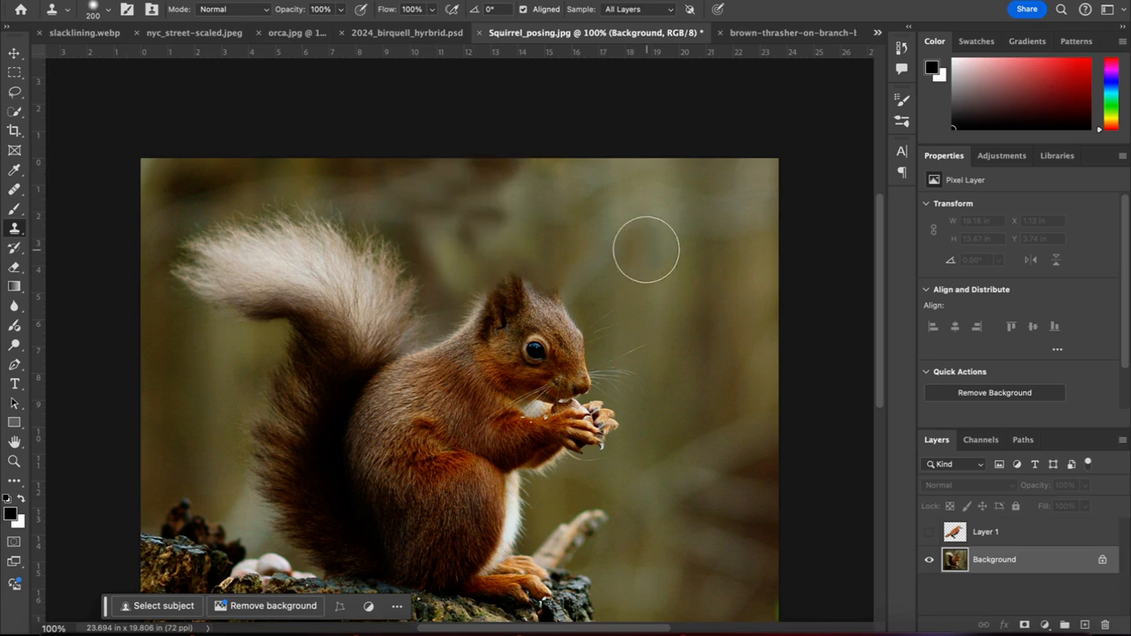
- Clone backdrop over the rest of the squirrel's ear and the top of its head
{"action": "left_click", "coordinate": [713, 331], "text": "alt"}
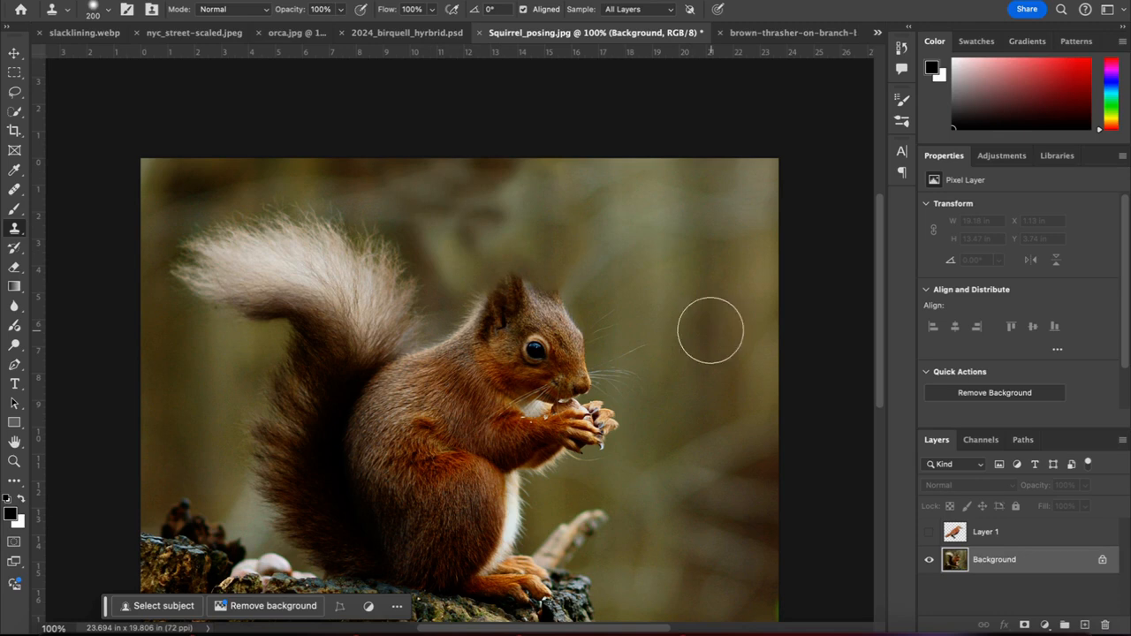
{"action": "left_click", "coordinate": [538, 242]}
{"action": "mouse_move", "coordinate": [465, 335]}
{"action": "left_mouse_down"}
{"action": "mouse_move", "coordinate": [500, 271]}
{"action": "mouse_move", "coordinate": [494, 285]}
{"action": "mouse_move", "coordinate": [450, 298]}
{"action": "mouse_move", "coordinate": [460, 273]}
{"action": "left_mouse_up"}
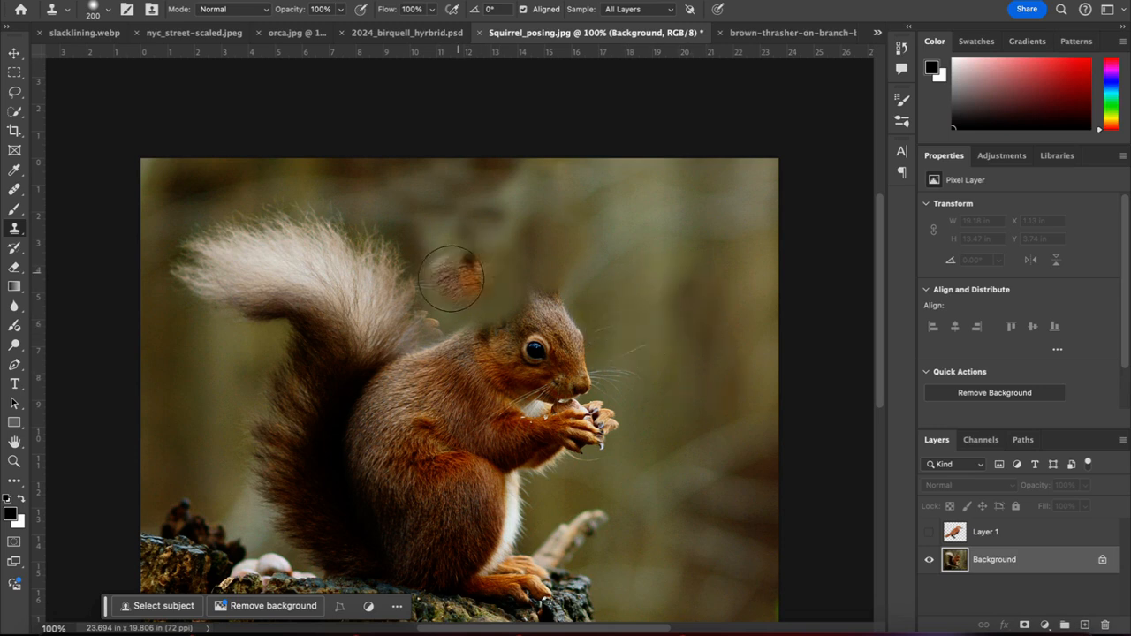
{"action": "left_click", "coordinate": [705, 309], "text": "alt"}
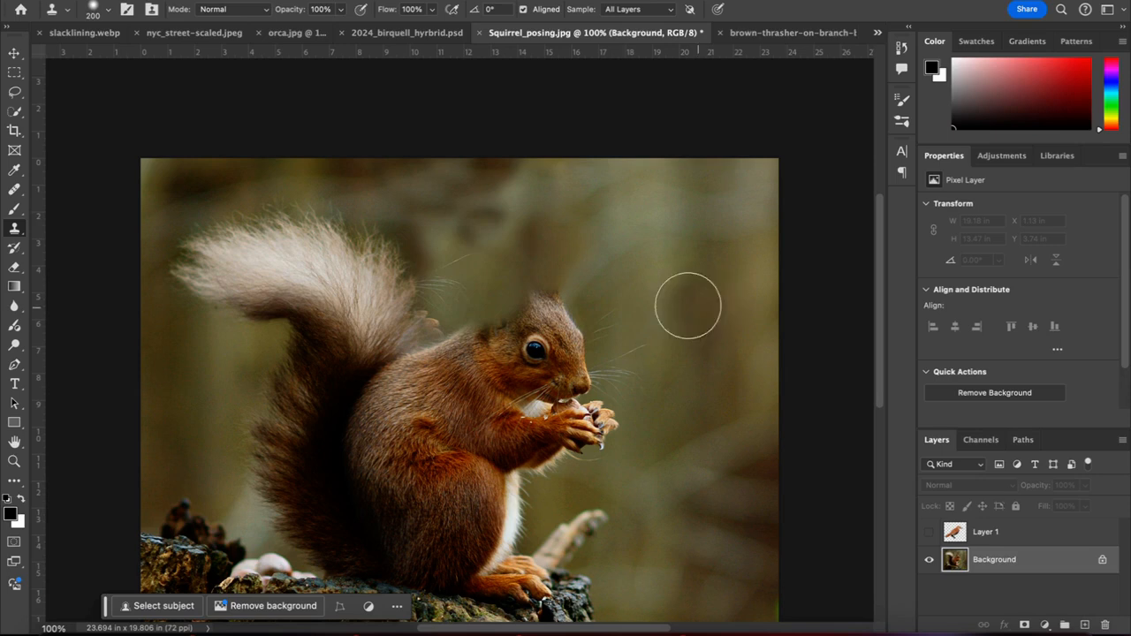
{"action": "left_click", "coordinate": [457, 276]}
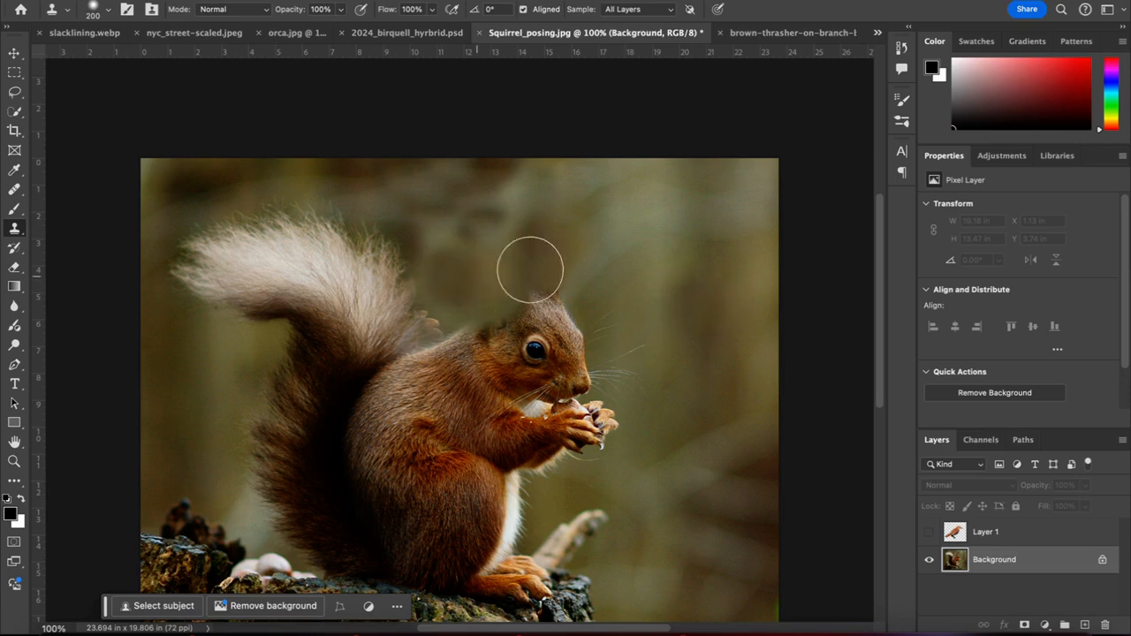
{"action": "left_click", "coordinate": [749, 328], "text": "alt"}
{"action": "left_click", "coordinate": [557, 296]}
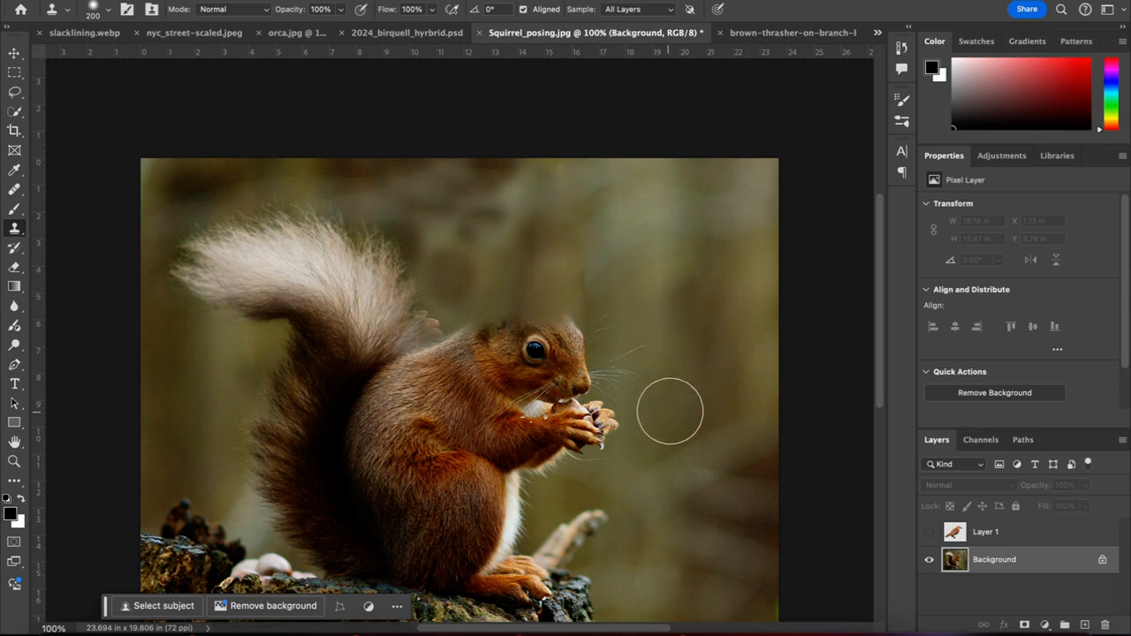
- Reduce the clone brush to 90 and cover the squirrel's whiskers with sampled backdrop
{"action": "key", "text": "bracketleft"}
{"action": "key", "text": "bracketleft"}
{"action": "key", "text": "bracketleft"}
{"action": "key", "text": "bracketleft"}
{"action": "key", "text": "bracketleft"}
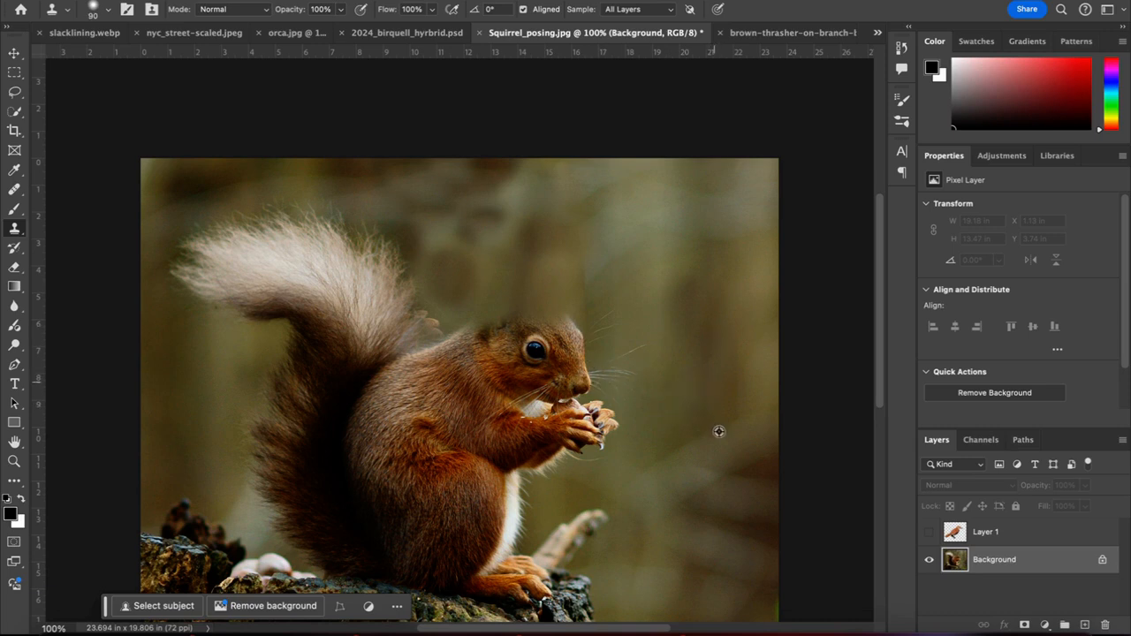
{"action": "left_click", "coordinate": [723, 401], "text": "alt"}
{"action": "mouse_move", "coordinate": [621, 363]}
{"action": "left_mouse_down"}
{"action": "mouse_move", "coordinate": [645, 352]}
{"action": "mouse_move", "coordinate": [606, 349]}
{"action": "mouse_move", "coordinate": [599, 321]}
{"action": "mouse_move", "coordinate": [634, 375]}
{"action": "mouse_move", "coordinate": [624, 361]}
{"action": "left_mouse_up"}
{"action": "left_click", "coordinate": [709, 319], "text": "alt"}
{"action": "left_click", "coordinate": [656, 306]}
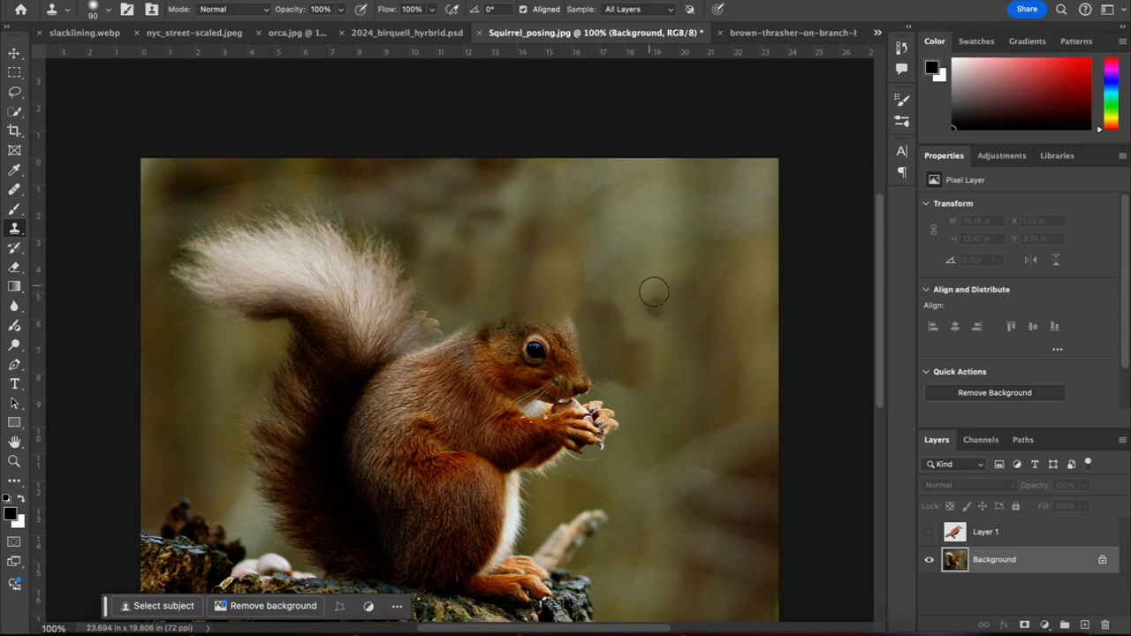
- Clone backdrop over the squirrel's snout and touch up the background in front of its face
{"action": "left_click", "coordinate": [737, 324], "text": "alt"}
{"action": "left_click", "coordinate": [657, 317]}
{"action": "left_click", "coordinate": [653, 306]}
{"action": "left_click", "coordinate": [643, 365]}
{"action": "mouse_move", "coordinate": [644, 365]}
{"action": "left_mouse_down"}
{"action": "mouse_move", "coordinate": [629, 306]}
{"action": "mouse_move", "coordinate": [622, 352]}
{"action": "mouse_move", "coordinate": [605, 276]}
{"action": "mouse_move", "coordinate": [597, 305]}
{"action": "left_mouse_up"}
{"action": "left_click", "coordinate": [719, 423], "text": "alt"}
{"action": "mouse_move", "coordinate": [584, 374]}
{"action": "left_mouse_down"}
{"action": "mouse_move", "coordinate": [548, 387]}
{"action": "mouse_move", "coordinate": [588, 372]}
{"action": "mouse_move", "coordinate": [535, 389]}
{"action": "mouse_move", "coordinate": [563, 370]}
{"action": "mouse_move", "coordinate": [571, 327]}
{"action": "mouse_move", "coordinate": [606, 368]}
{"action": "mouse_move", "coordinate": [586, 295]}
{"action": "mouse_move", "coordinate": [575, 324]}
{"action": "mouse_move", "coordinate": [577, 288]}
{"action": "left_mouse_up"}
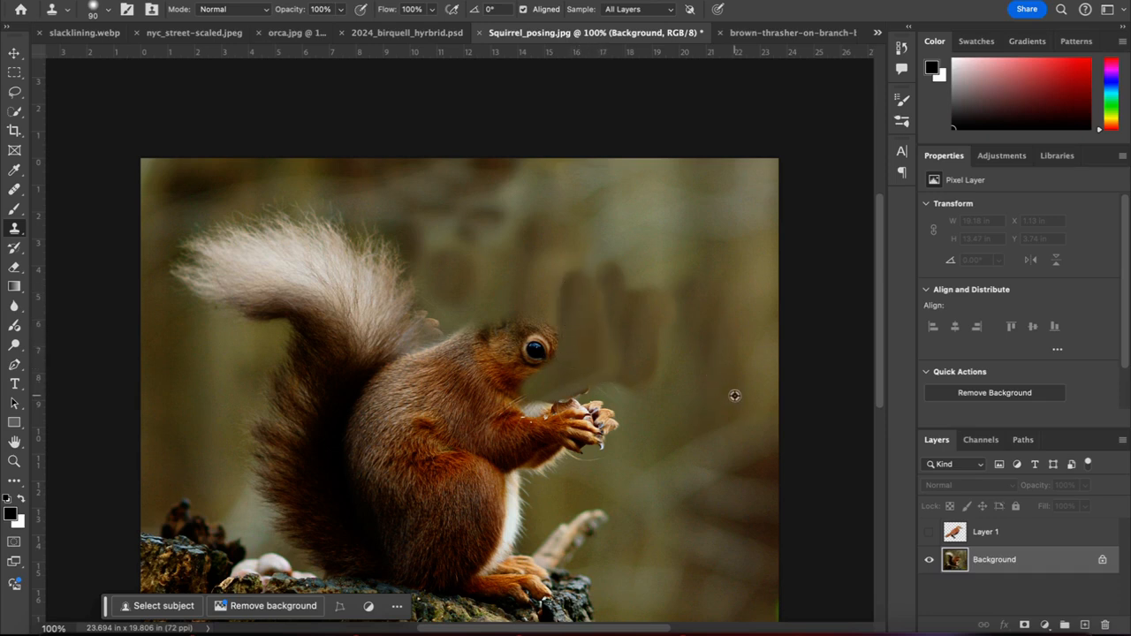
{"action": "mouse_move", "coordinate": [642, 261]}
{"action": "left_mouse_down"}
{"action": "mouse_move", "coordinate": [619, 264]}
{"action": "mouse_move", "coordinate": [607, 302]}
{"action": "mouse_move", "coordinate": [566, 265]}
{"action": "mouse_move", "coordinate": [566, 314]}
{"action": "mouse_move", "coordinate": [576, 267]}
{"action": "left_mouse_up"}
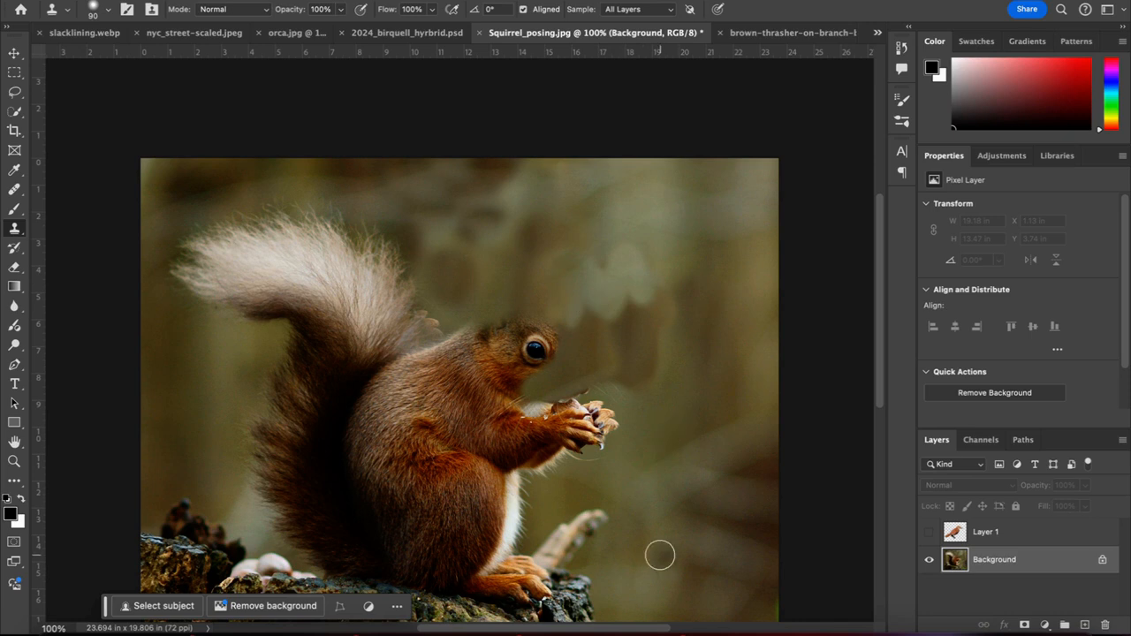
- Show the bird layer again and add a white layer mask to it
{"action": "left_click", "coordinate": [929, 534]}
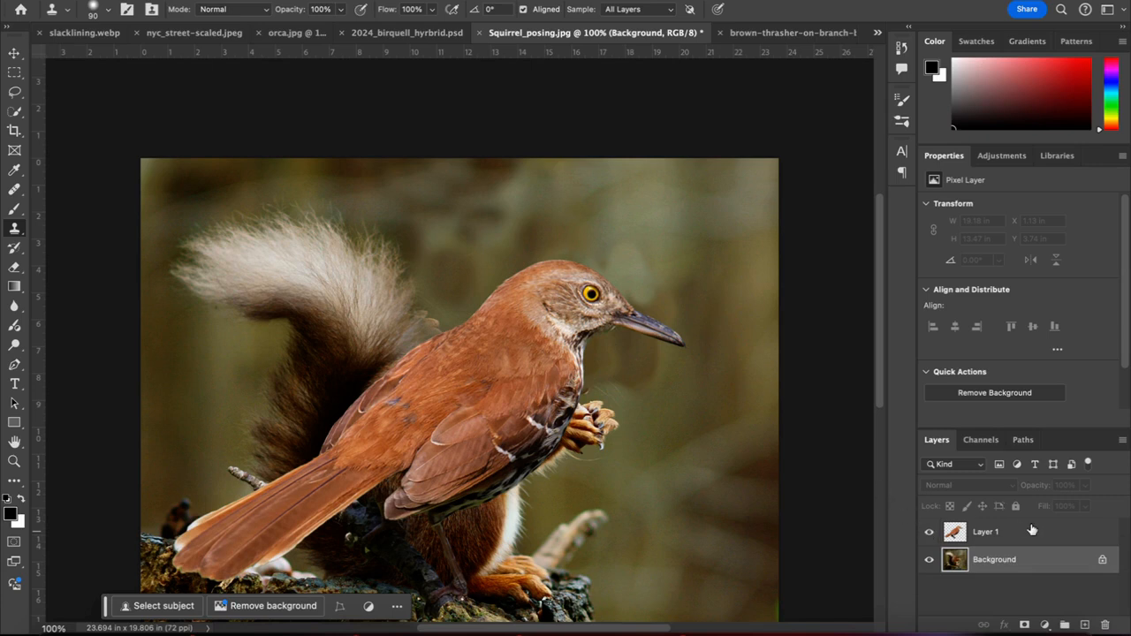
{"action": "left_click", "coordinate": [992, 537]}
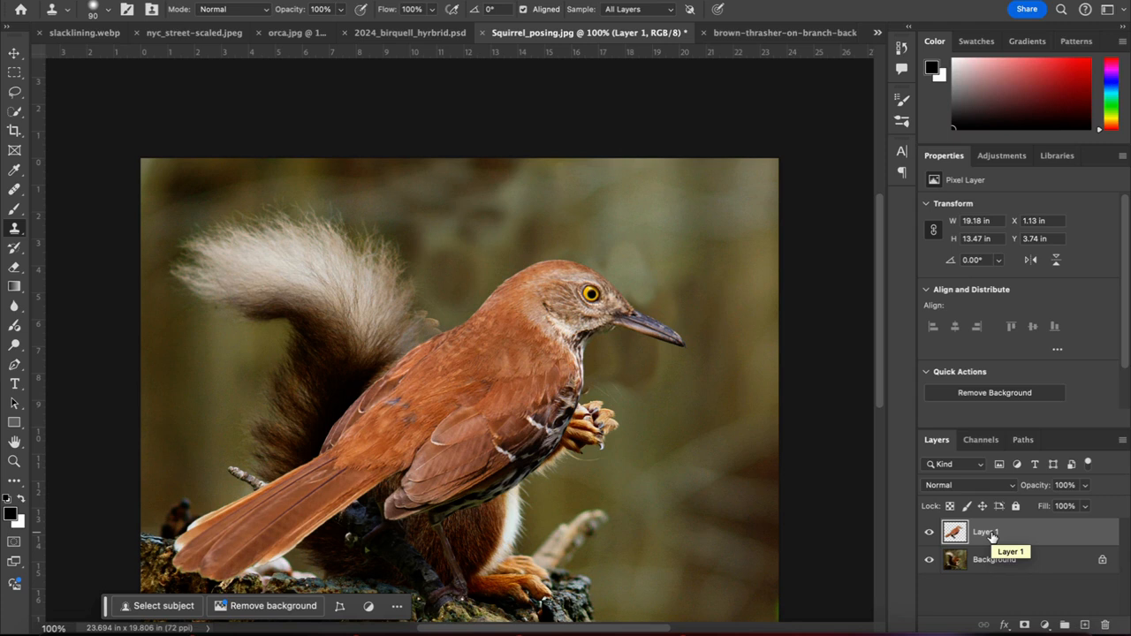
{"action": "left_click", "coordinate": [1025, 626]}
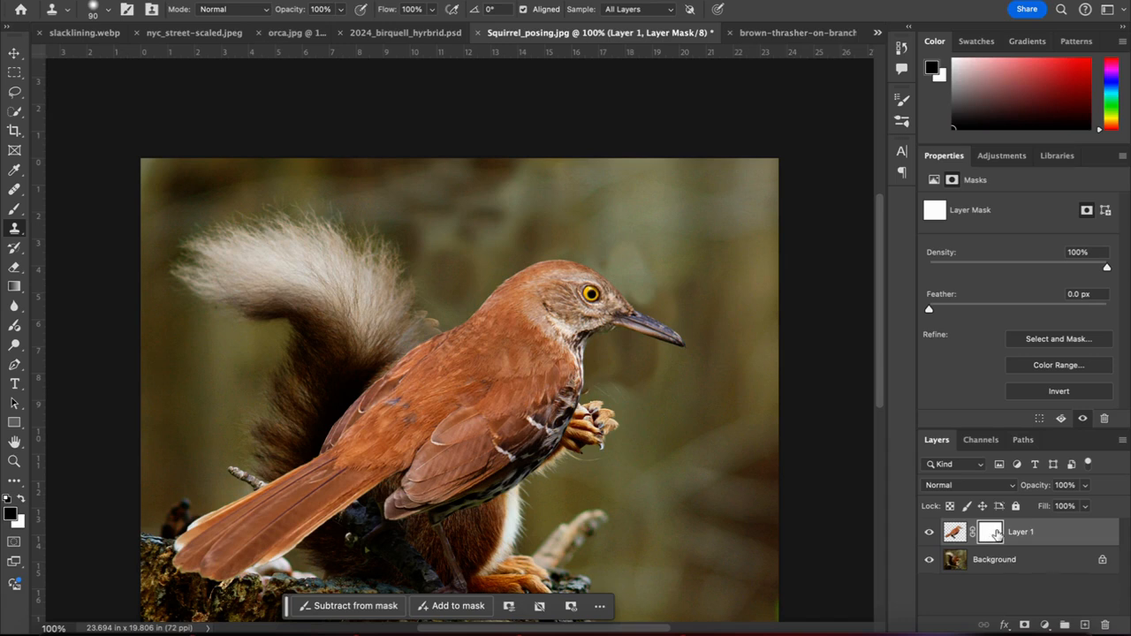
- Paint black on the bird's layer mask with a size 125 brush to hide its tail, lower back and legs
{"action": "left_click", "coordinate": [954, 533]}
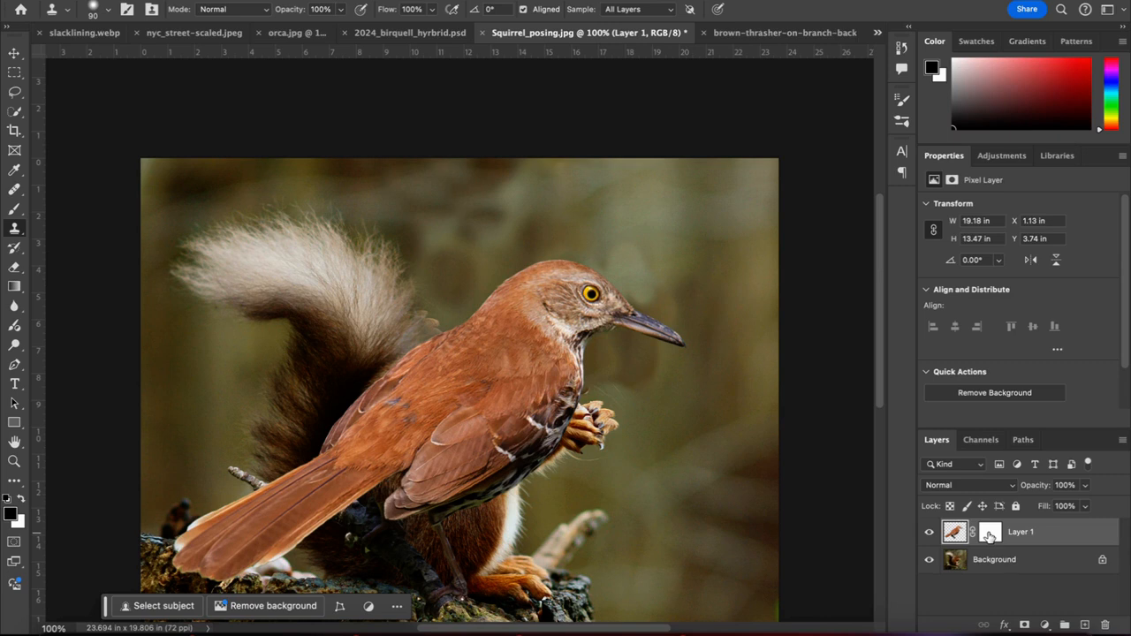
{"action": "left_click", "coordinate": [989, 532]}
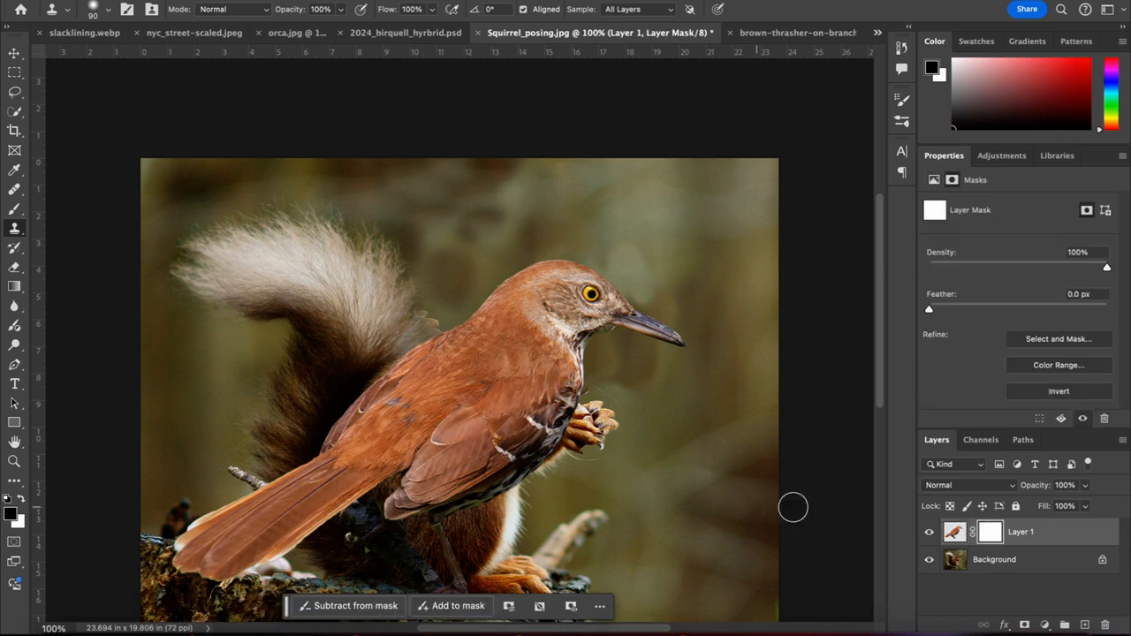
{"action": "left_click", "coordinate": [15, 210]}
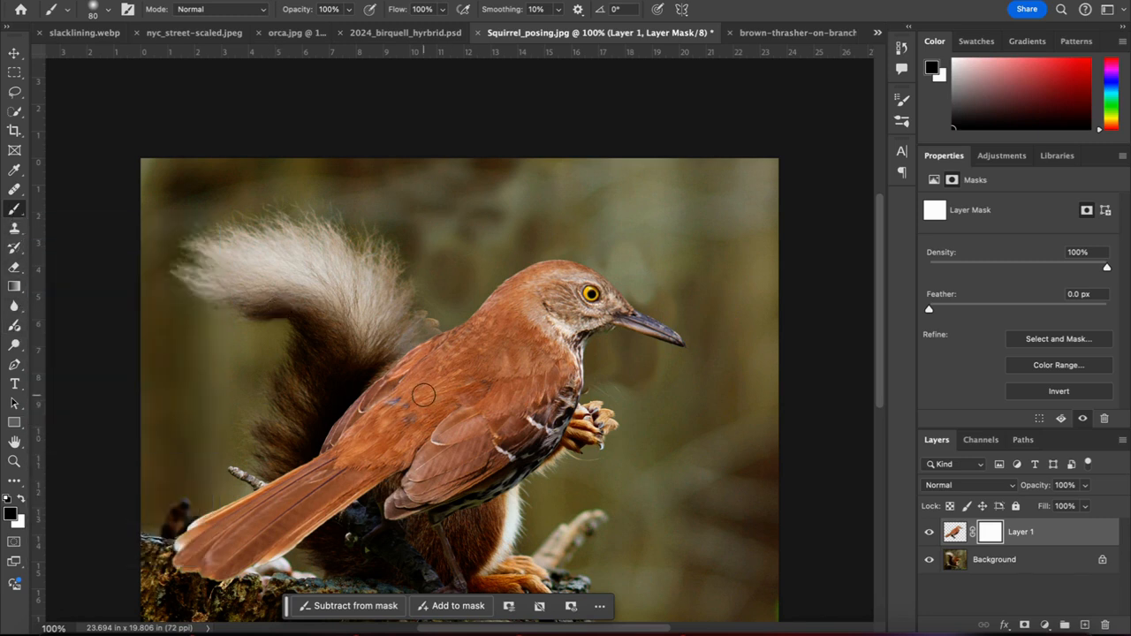
{"action": "key", "text": "bracketright"}
{"action": "key", "text": "bracketright"}
{"action": "key", "text": "bracketright"}
{"action": "mouse_move", "coordinate": [385, 416]}
{"action": "left_mouse_down"}
{"action": "mouse_move", "coordinate": [396, 409]}
{"action": "mouse_move", "coordinate": [247, 511]}
{"action": "left_mouse_up"}
{"action": "mouse_move", "coordinate": [243, 468]}
{"action": "left_mouse_down"}
{"action": "mouse_move", "coordinate": [237, 504]}
{"action": "mouse_move", "coordinate": [210, 534]}
{"action": "mouse_move", "coordinate": [276, 516]}
{"action": "mouse_move", "coordinate": [207, 556]}
{"action": "mouse_move", "coordinate": [281, 516]}
{"action": "mouse_move", "coordinate": [262, 541]}
{"action": "mouse_move", "coordinate": [267, 567]}
{"action": "mouse_move", "coordinate": [255, 563]}
{"action": "mouse_move", "coordinate": [364, 485]}
{"action": "mouse_move", "coordinate": [335, 513]}
{"action": "mouse_move", "coordinate": [349, 468]}
{"action": "mouse_move", "coordinate": [340, 480]}
{"action": "mouse_move", "coordinate": [333, 446]}
{"action": "mouse_move", "coordinate": [392, 393]}
{"action": "left_mouse_up"}
{"action": "mouse_move", "coordinate": [372, 458]}
{"action": "left_mouse_down"}
{"action": "mouse_move", "coordinate": [397, 440]}
{"action": "mouse_move", "coordinate": [384, 469]}
{"action": "left_mouse_up"}
{"action": "mouse_move", "coordinate": [421, 525]}
{"action": "left_mouse_down"}
{"action": "mouse_move", "coordinate": [452, 570]}
{"action": "mouse_move", "coordinate": [429, 528]}
{"action": "mouse_move", "coordinate": [439, 542]}
{"action": "mouse_move", "coordinate": [371, 559]}
{"action": "mouse_move", "coordinate": [356, 538]}
{"action": "mouse_move", "coordinate": [389, 539]}
{"action": "mouse_move", "coordinate": [374, 531]}
{"action": "mouse_move", "coordinate": [454, 570]}
{"action": "mouse_move", "coordinate": [420, 569]}
{"action": "mouse_move", "coordinate": [459, 569]}
{"action": "mouse_move", "coordinate": [453, 554]}
{"action": "mouse_move", "coordinate": [511, 484]}
{"action": "mouse_move", "coordinate": [467, 524]}
{"action": "mouse_move", "coordinate": [469, 509]}
{"action": "mouse_move", "coordinate": [435, 528]}
{"action": "mouse_move", "coordinate": [363, 528]}
{"action": "left_mouse_up"}
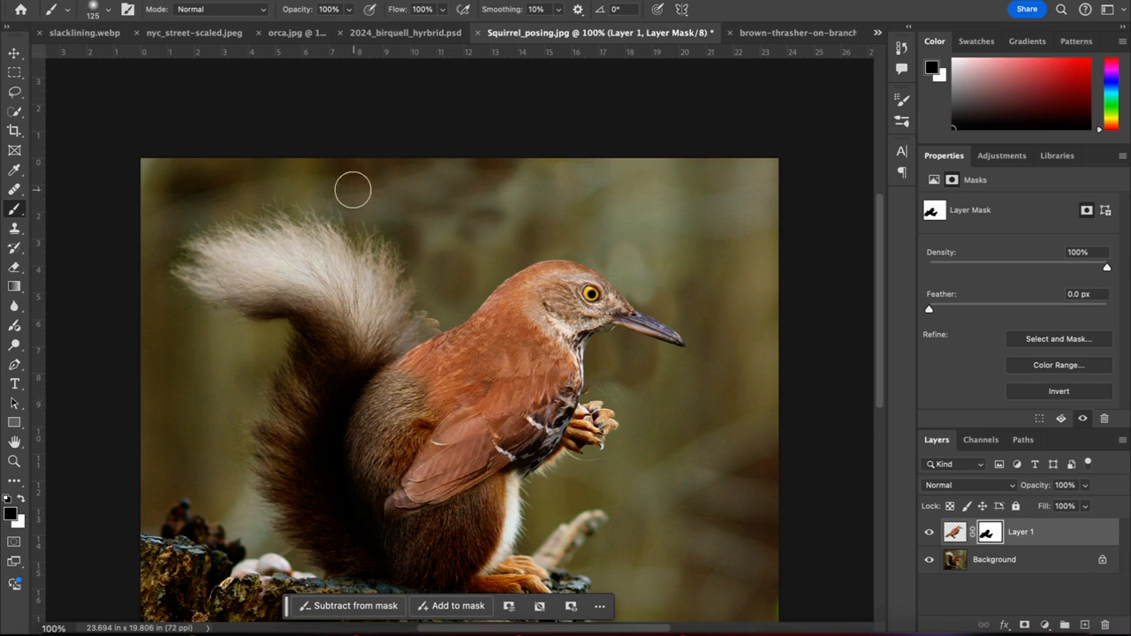
- Lower the brush opacity to 50% and blend the bird's back into the squirrel's fur on the mask
{"action": "left_click", "coordinate": [350, 11]}
{"action": "left_click", "coordinate": [349, 11]}
{"action": "left_click", "coordinate": [350, 11]}
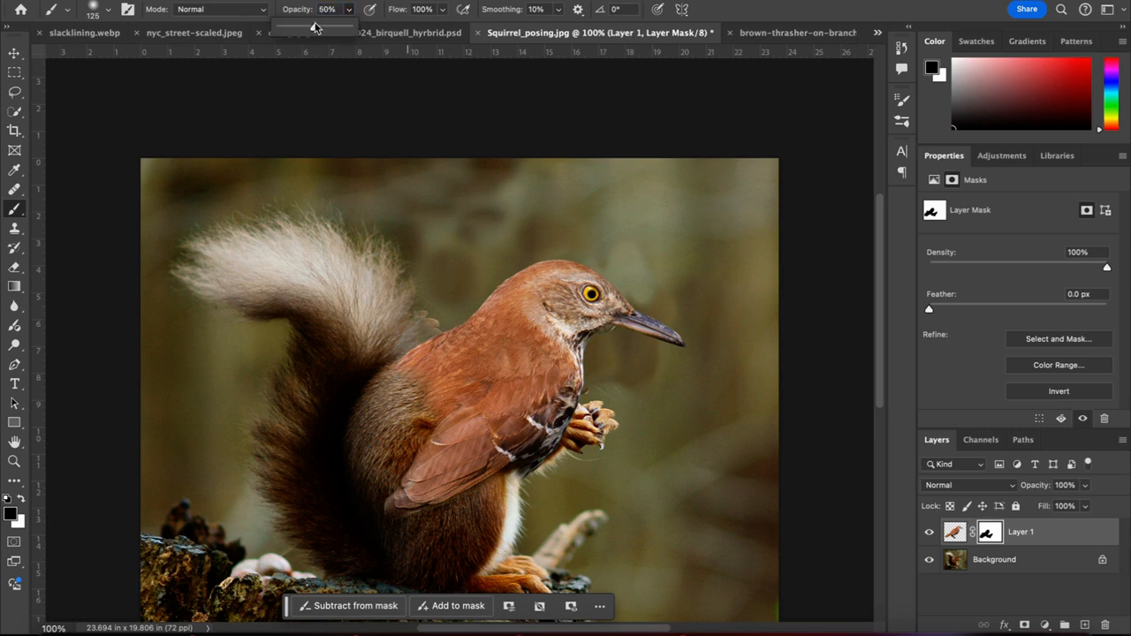
{"action": "left_click", "coordinate": [436, 387]}
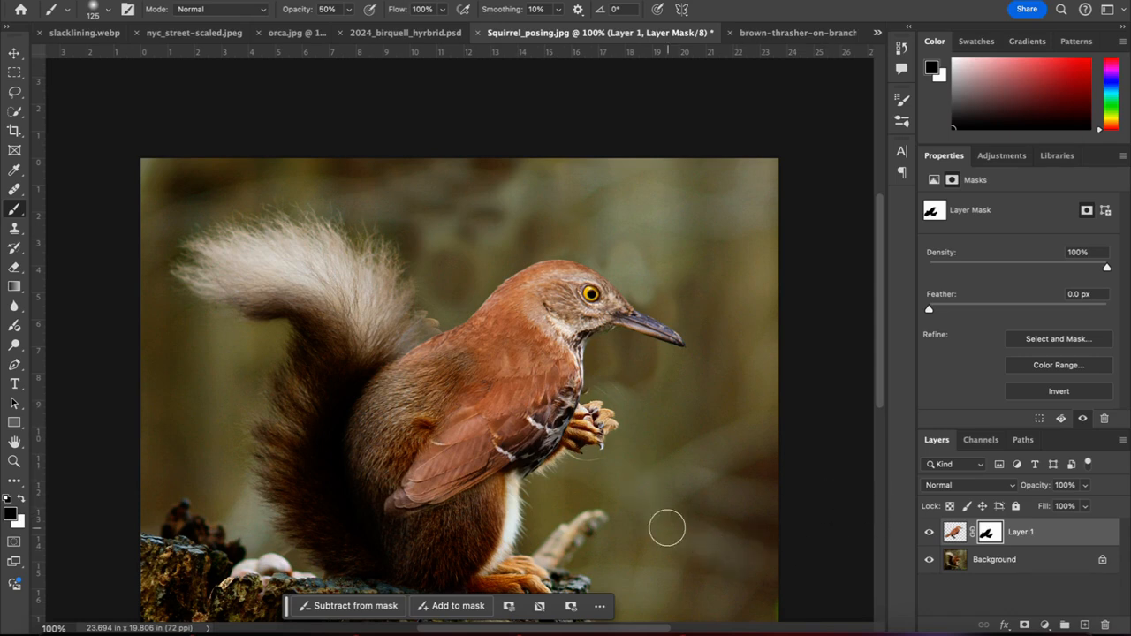
- Mask out the bird's dark front wing edge with a size 80 brush at 100% opacity to uncover the squirrel's forearm
{"action": "key", "text": "ctrl+plus"}
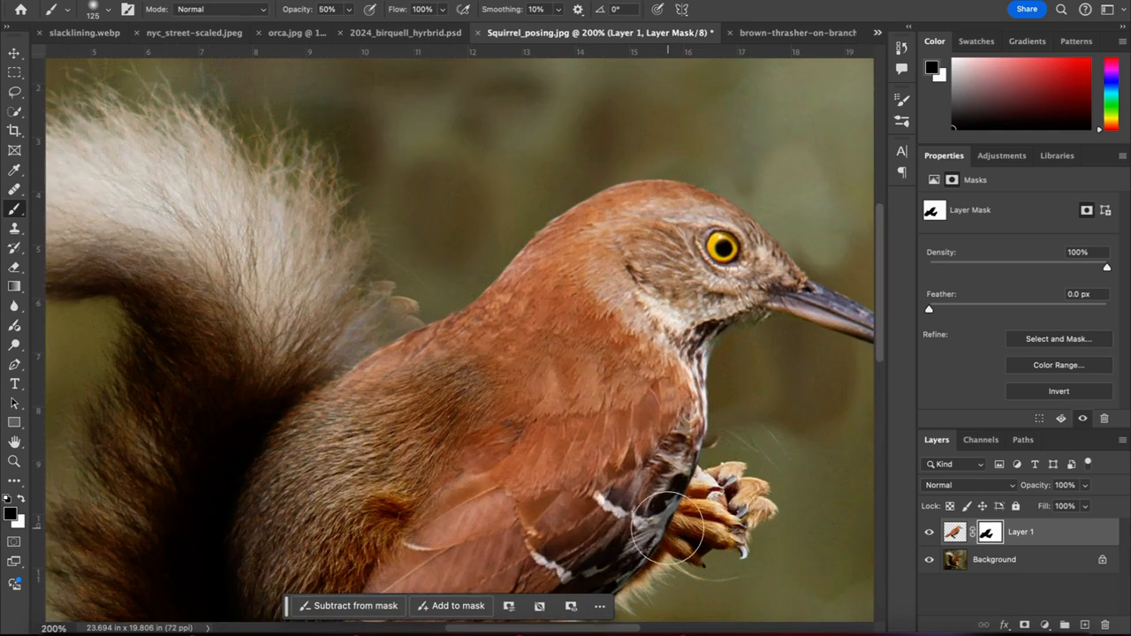
{"action": "mouse_move", "coordinate": [677, 523]}
{"action": "left_mouse_down"}
{"action": "mouse_move", "coordinate": [602, 472]}
{"action": "mouse_move", "coordinate": [478, 296]}
{"action": "left_mouse_up"}
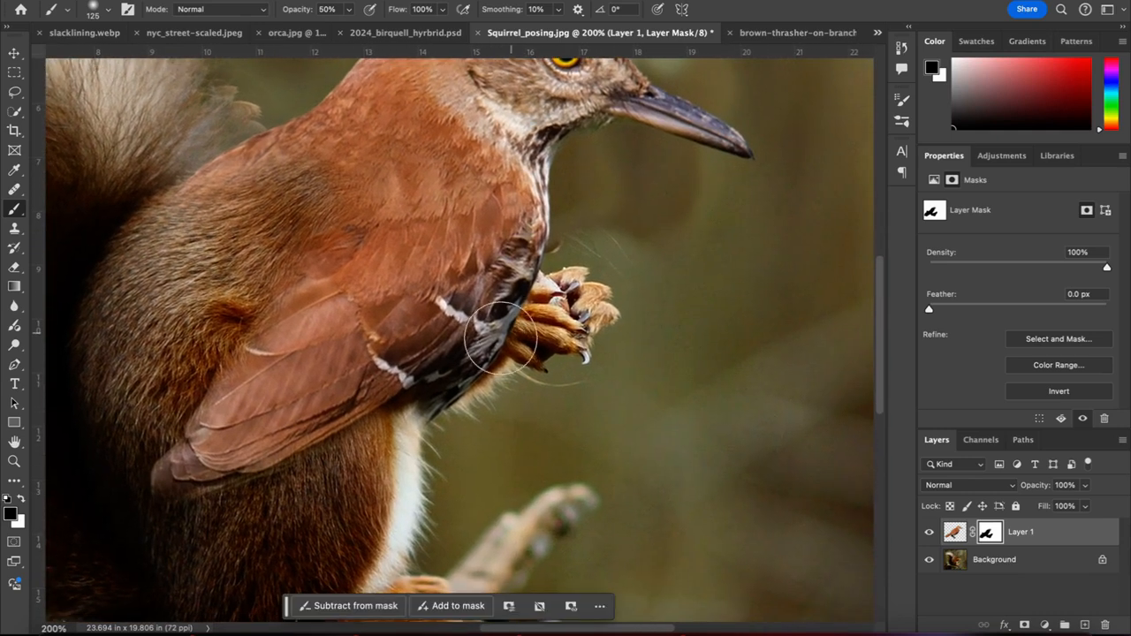
{"action": "key", "text": "bracketleft"}
{"action": "key", "text": "bracketleft"}
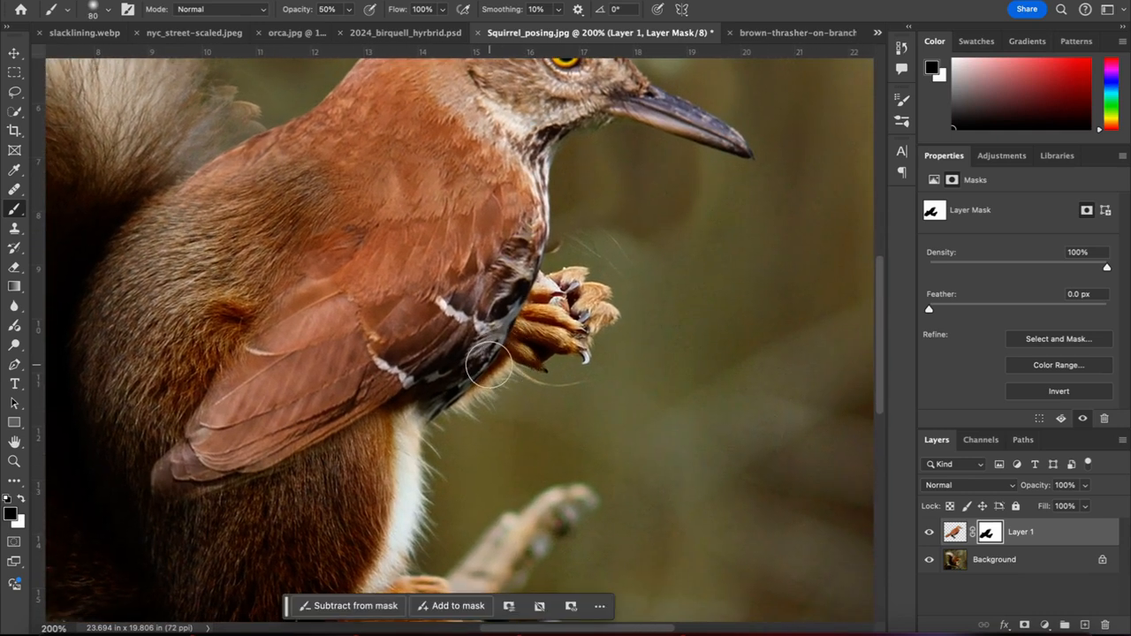
{"action": "left_click", "coordinate": [352, 10]}
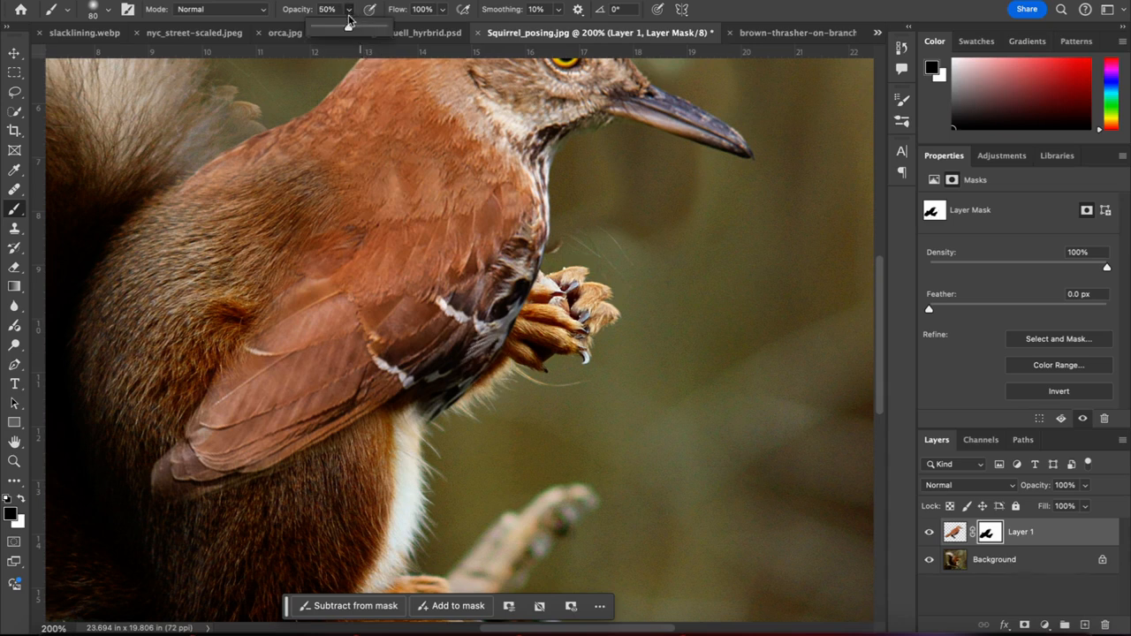
{"action": "left_click_drag", "start_coordinate": [346, 29], "coordinate": [387, 29]}
{"action": "mouse_move", "coordinate": [471, 368]}
{"action": "left_mouse_down"}
{"action": "mouse_move", "coordinate": [413, 393]}
{"action": "mouse_move", "coordinate": [479, 354]}
{"action": "mouse_move", "coordinate": [514, 315]}
{"action": "mouse_move", "coordinate": [488, 323]}
{"action": "mouse_move", "coordinate": [507, 320]}
{"action": "mouse_move", "coordinate": [498, 315]}
{"action": "left_mouse_up"}
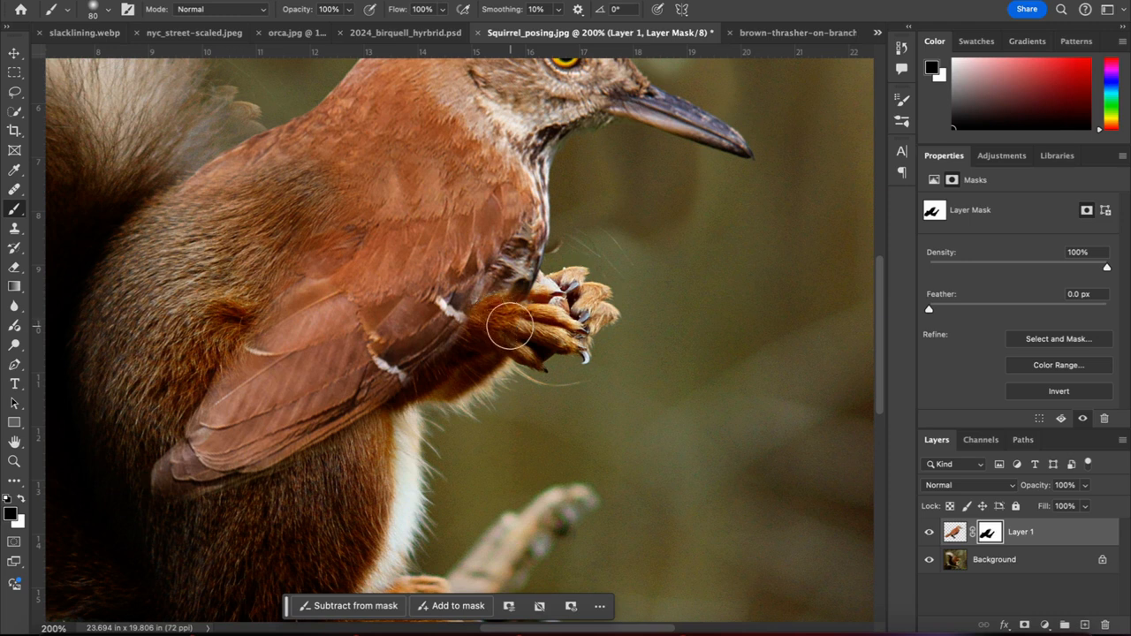
{"action": "key", "text": "x"}
{"action": "mouse_move", "coordinate": [492, 316]}
{"action": "left_mouse_down"}
{"action": "mouse_move", "coordinate": [497, 303]}
{"action": "mouse_move", "coordinate": [439, 368]}
{"action": "mouse_move", "coordinate": [495, 316]}
{"action": "mouse_move", "coordinate": [484, 338]}
{"action": "mouse_move", "coordinate": [522, 286]}
{"action": "mouse_move", "coordinate": [499, 296]}
{"action": "mouse_move", "coordinate": [513, 270]}
{"action": "mouse_move", "coordinate": [495, 308]}
{"action": "mouse_move", "coordinate": [462, 323]}
{"action": "mouse_move", "coordinate": [456, 340]}
{"action": "left_mouse_up"}
{"action": "key", "text": "x"}
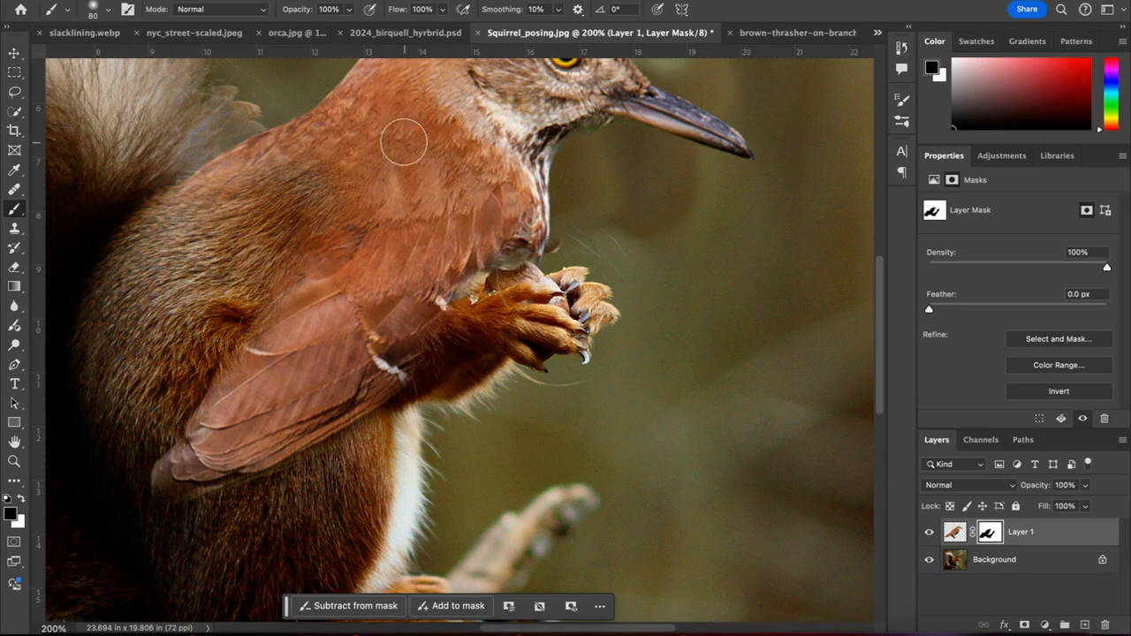
- Refine the mask above the paws, hiding feathers at 63% and 100% brush opacity and painting the bird's breast edge back in with white
{"action": "left_click", "coordinate": [350, 10]}
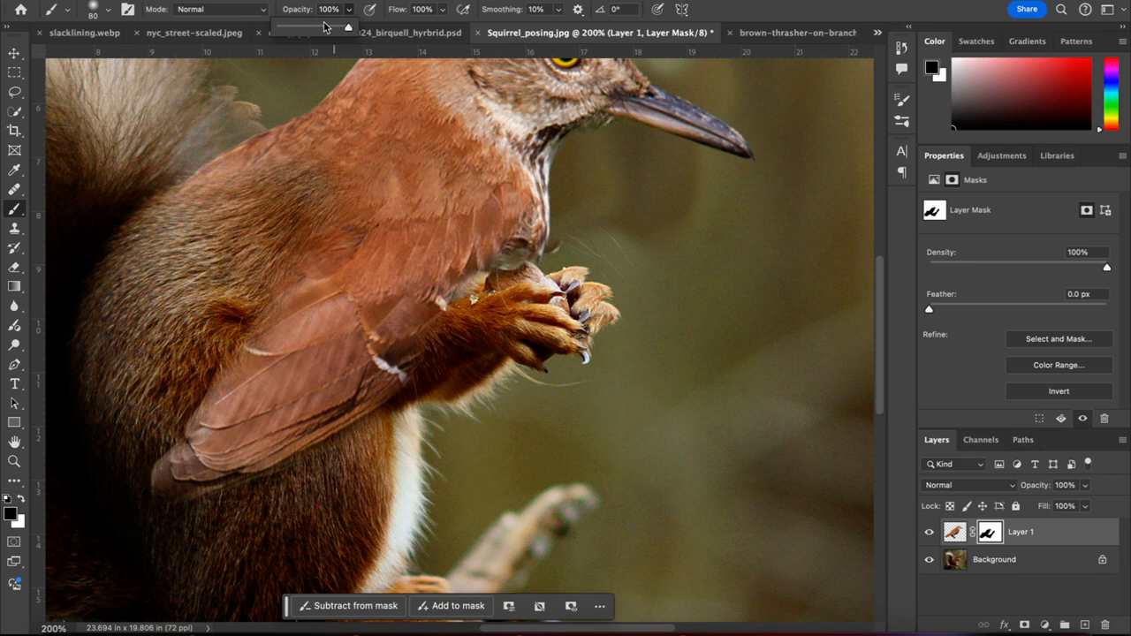
{"action": "mouse_move", "coordinate": [441, 291]}
{"action": "left_mouse_down"}
{"action": "mouse_move", "coordinate": [431, 357]}
{"action": "mouse_move", "coordinate": [440, 311]}
{"action": "mouse_move", "coordinate": [411, 365]}
{"action": "mouse_move", "coordinate": [463, 298]}
{"action": "mouse_move", "coordinate": [434, 318]}
{"action": "mouse_move", "coordinate": [487, 294]}
{"action": "mouse_move", "coordinate": [529, 250]}
{"action": "left_mouse_up"}
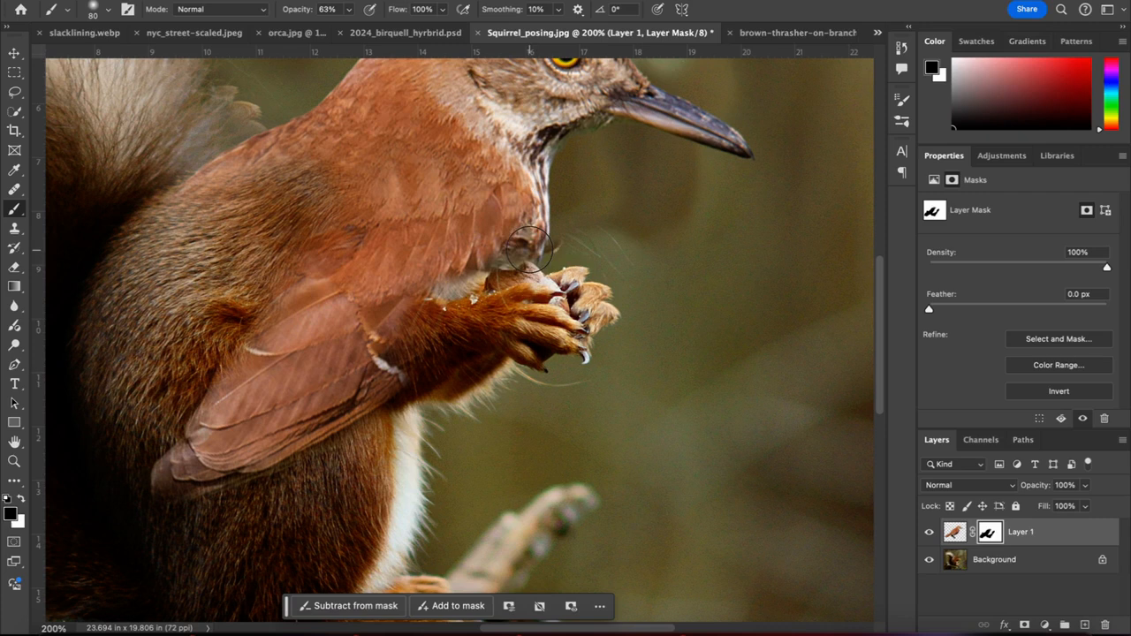
{"action": "left_click", "coordinate": [350, 10]}
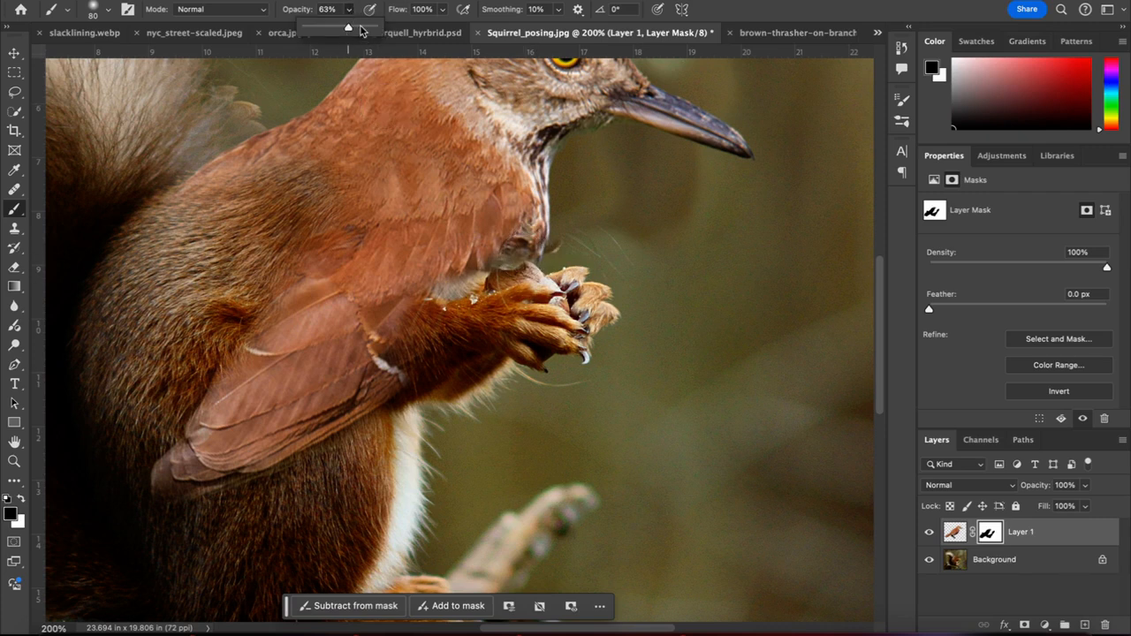
{"action": "mouse_move", "coordinate": [514, 264]}
{"action": "left_mouse_down"}
{"action": "mouse_move", "coordinate": [460, 297]}
{"action": "mouse_move", "coordinate": [524, 244]}
{"action": "mouse_move", "coordinate": [546, 156]}
{"action": "mouse_move", "coordinate": [531, 217]}
{"action": "mouse_move", "coordinate": [606, 271]}
{"action": "left_mouse_up"}
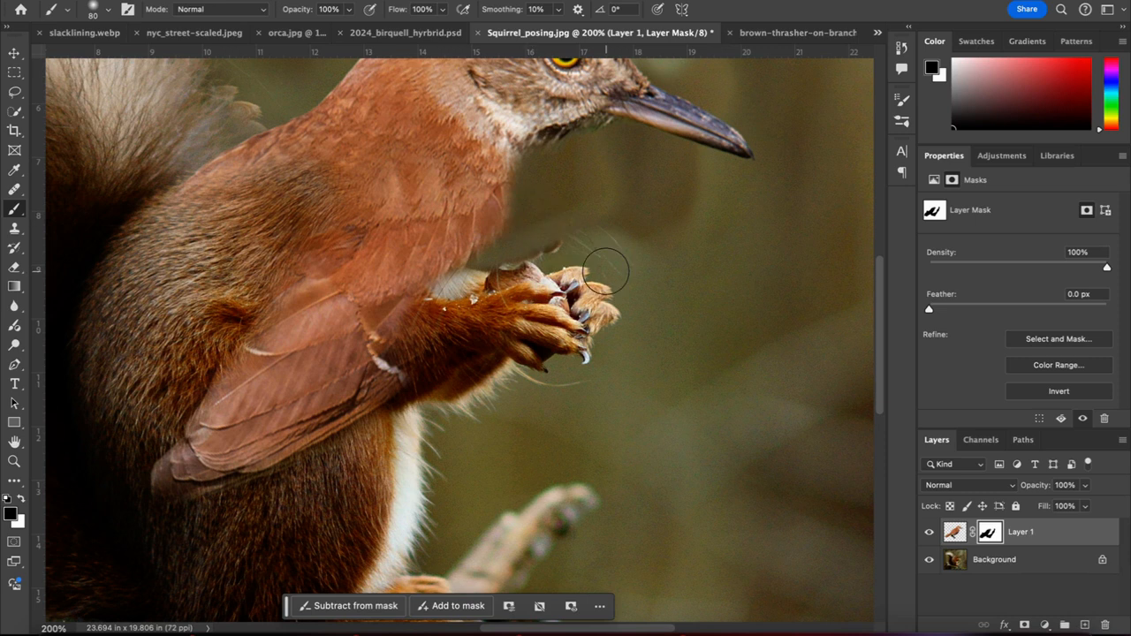
{"action": "key", "text": "x"}
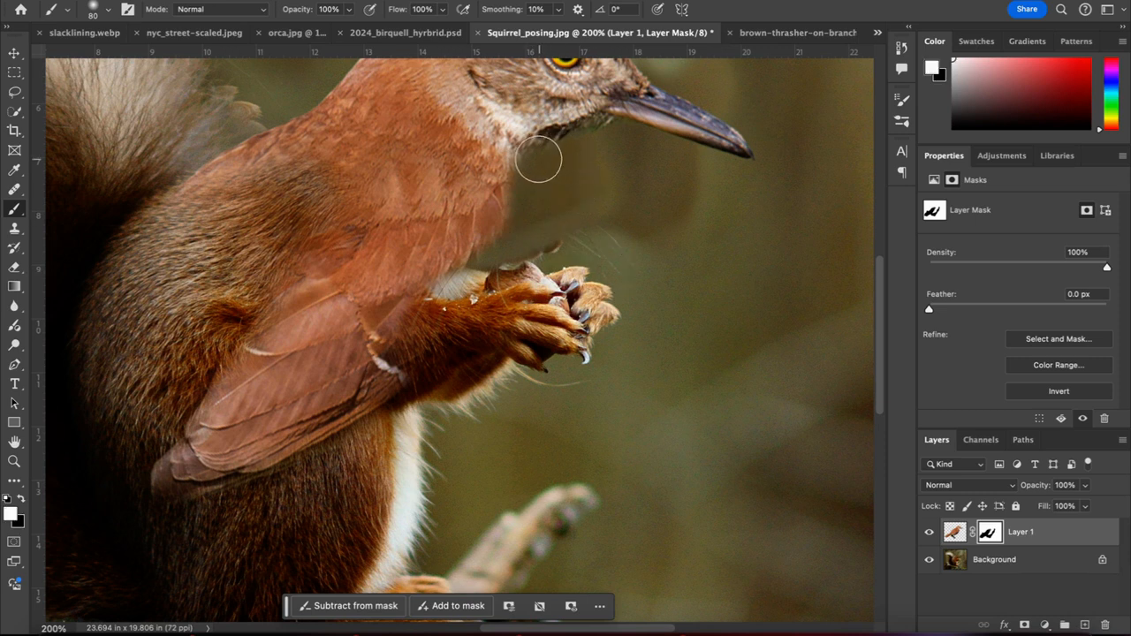
{"action": "mouse_move", "coordinate": [538, 158]}
{"action": "left_mouse_down"}
{"action": "mouse_move", "coordinate": [493, 238]}
{"action": "mouse_move", "coordinate": [437, 280]}
{"action": "mouse_move", "coordinate": [477, 248]}
{"action": "mouse_move", "coordinate": [522, 236]}
{"action": "left_mouse_up"}
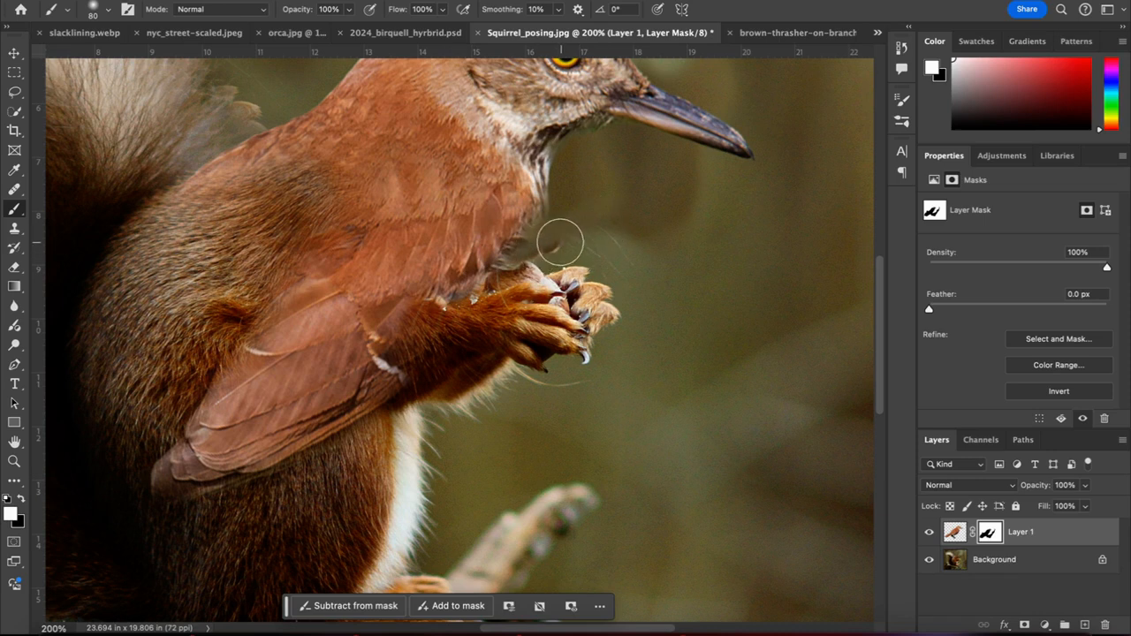
- Hide the bird layer and clone backdrop on the Background layer with a size 40 brush over the leftover snout and whiskers above the paws
{"action": "left_click", "coordinate": [929, 532]}
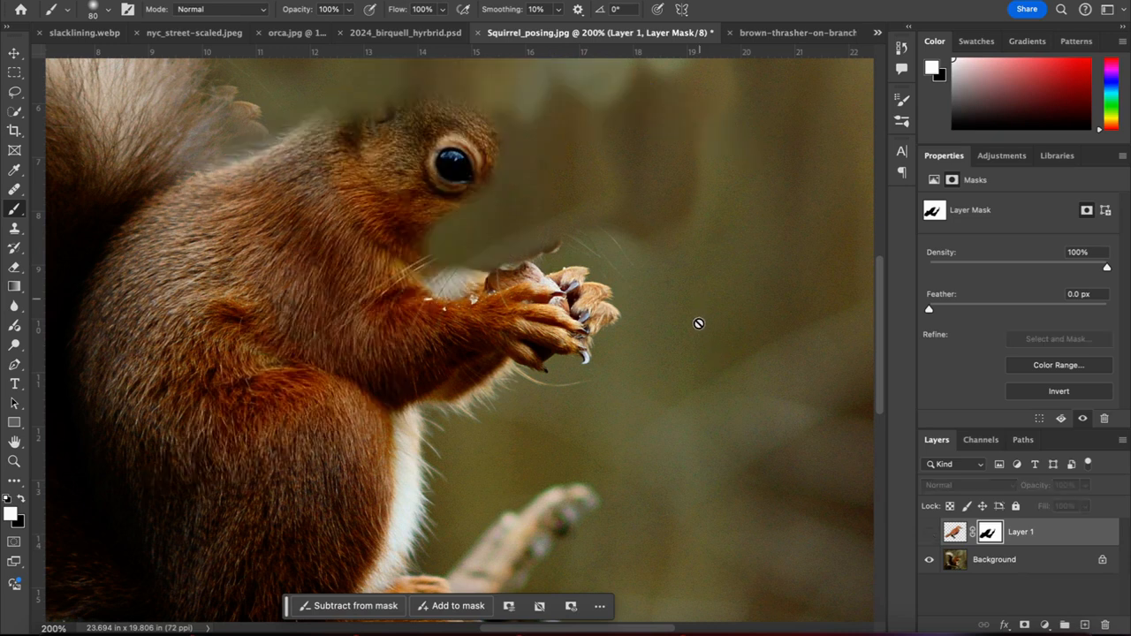
{"action": "left_click", "coordinate": [12, 228]}
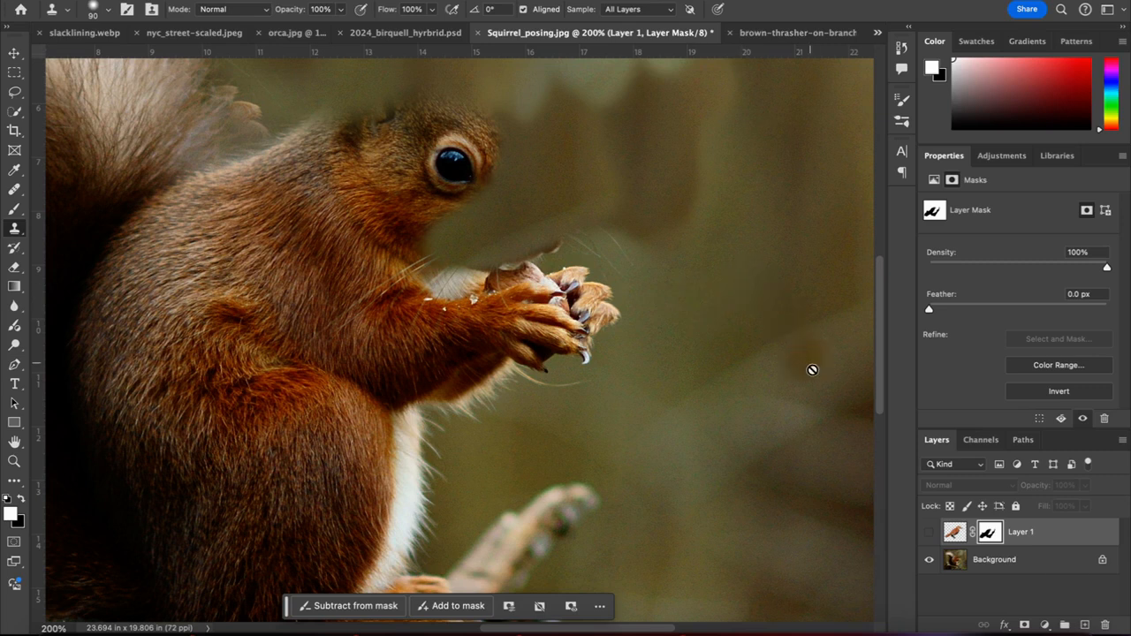
{"action": "left_click", "coordinate": [955, 558]}
{"action": "left_click", "coordinate": [723, 227], "text": "alt"}
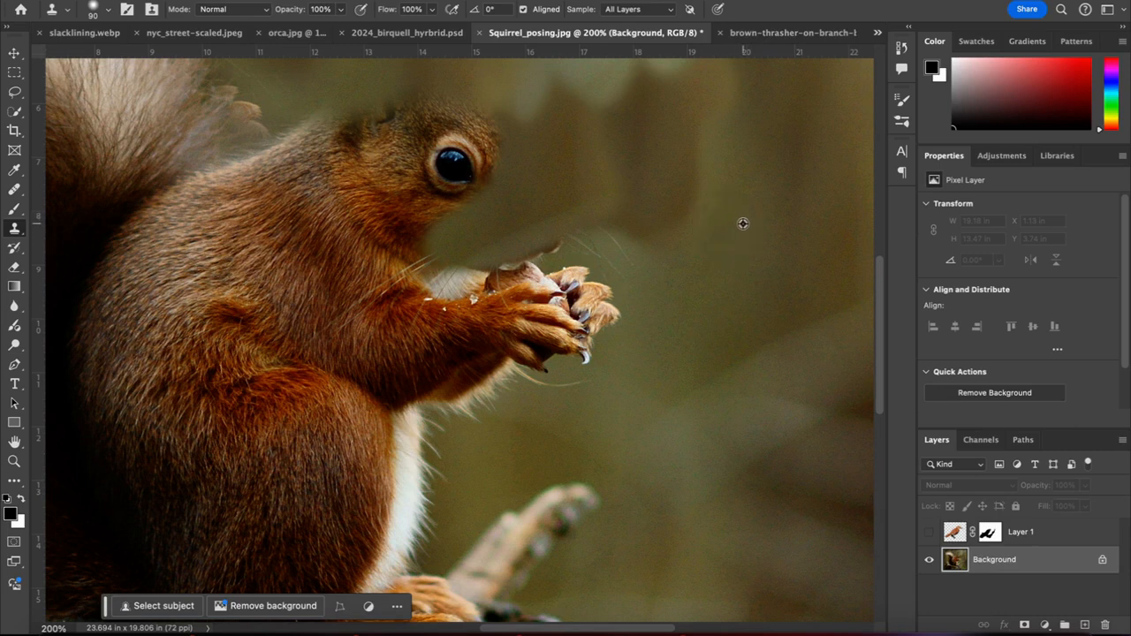
{"action": "key", "text": "bracketleft"}
{"action": "key", "text": "bracketleft"}
{"action": "key", "text": "bracketleft"}
{"action": "key", "text": "bracketleft"}
{"action": "key", "text": "bracketleft"}
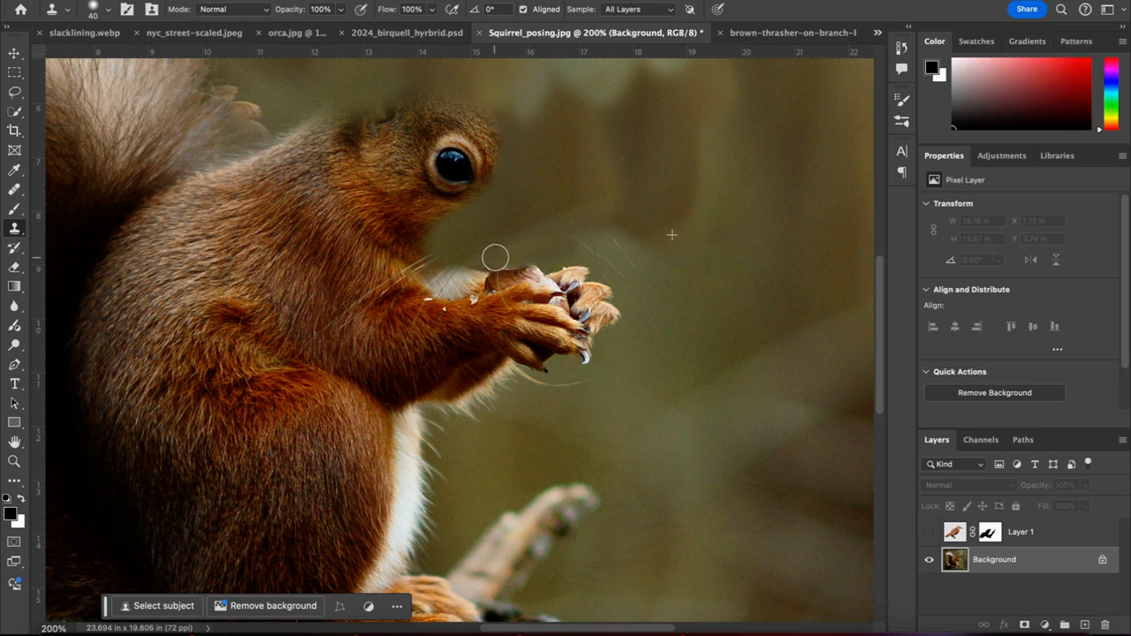
{"action": "mouse_move", "coordinate": [463, 228]}
{"action": "left_mouse_down"}
{"action": "mouse_move", "coordinate": [509, 241]}
{"action": "mouse_move", "coordinate": [596, 214]}
{"action": "mouse_move", "coordinate": [590, 248]}
{"action": "mouse_move", "coordinate": [625, 274]}
{"action": "mouse_move", "coordinate": [605, 230]}
{"action": "mouse_move", "coordinate": [630, 264]}
{"action": "mouse_move", "coordinate": [628, 228]}
{"action": "mouse_move", "coordinate": [643, 263]}
{"action": "mouse_move", "coordinate": [631, 223]}
{"action": "mouse_move", "coordinate": [654, 265]}
{"action": "left_mouse_up"}
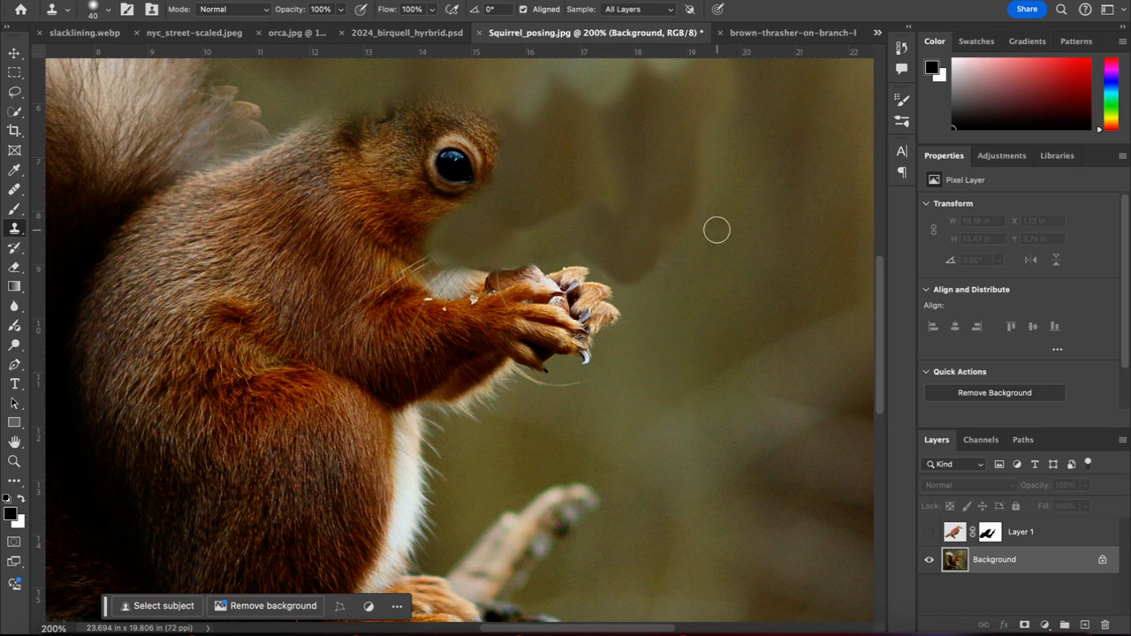
{"action": "mouse_move", "coordinate": [676, 265]}
{"action": "left_mouse_down"}
{"action": "mouse_move", "coordinate": [657, 244]}
{"action": "mouse_move", "coordinate": [641, 278]}
{"action": "mouse_move", "coordinate": [646, 233]}
{"action": "mouse_move", "coordinate": [641, 292]}
{"action": "mouse_move", "coordinate": [602, 252]}
{"action": "mouse_move", "coordinate": [633, 219]}
{"action": "mouse_move", "coordinate": [640, 262]}
{"action": "mouse_move", "coordinate": [593, 233]}
{"action": "left_mouse_up"}
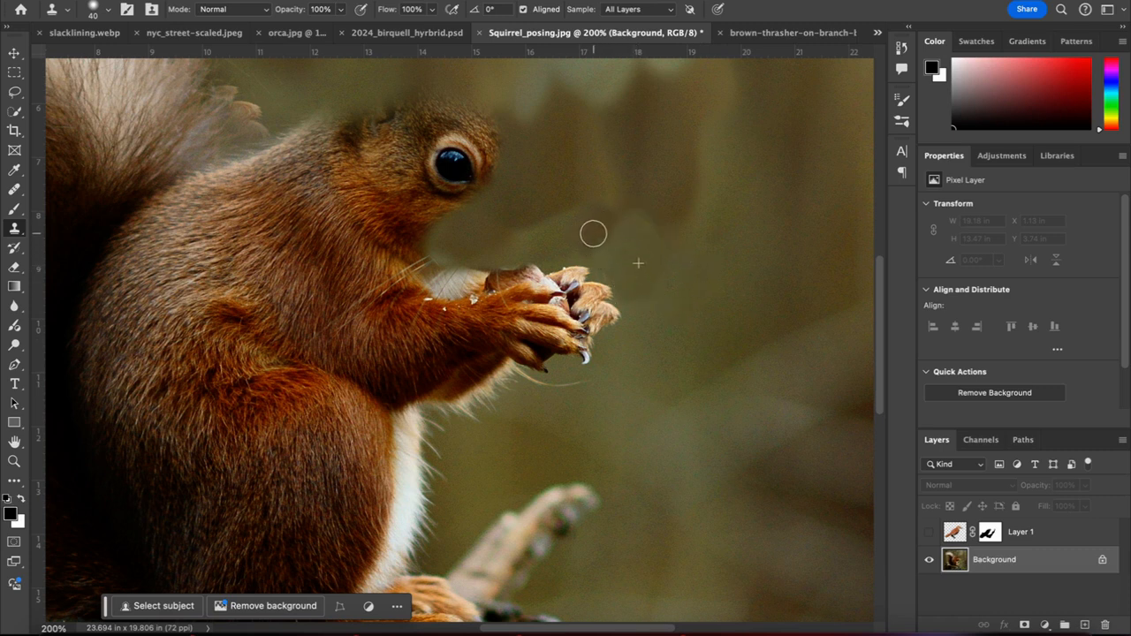
- Show the bird layer again and paint white on its mask to restore the breast feathers just above the paws
{"action": "left_click", "coordinate": [928, 534]}
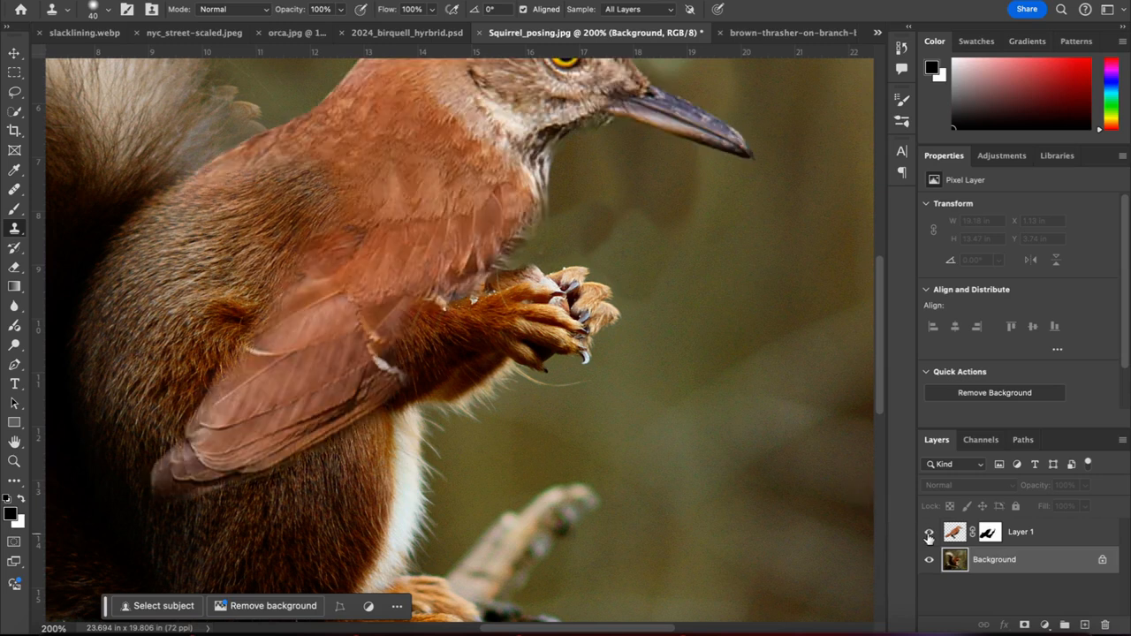
{"action": "left_click", "coordinate": [991, 533]}
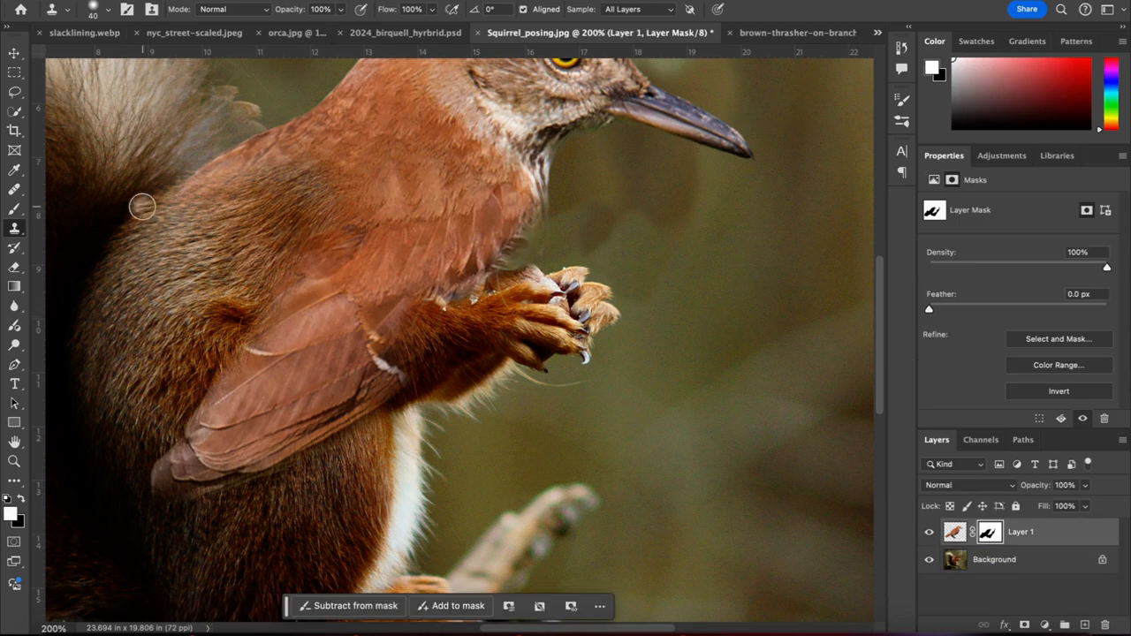
{"action": "left_click", "coordinate": [14, 209]}
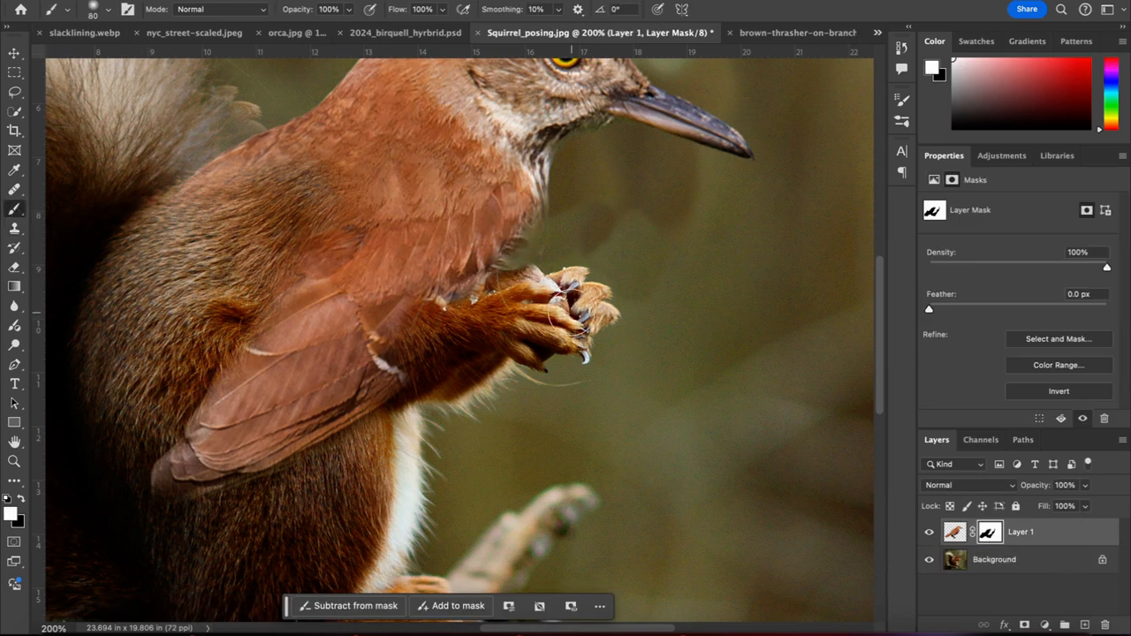
{"action": "mouse_move", "coordinate": [513, 227]}
{"action": "left_mouse_down"}
{"action": "mouse_move", "coordinate": [519, 240]}
{"action": "mouse_move", "coordinate": [484, 253]}
{"action": "left_mouse_up"}
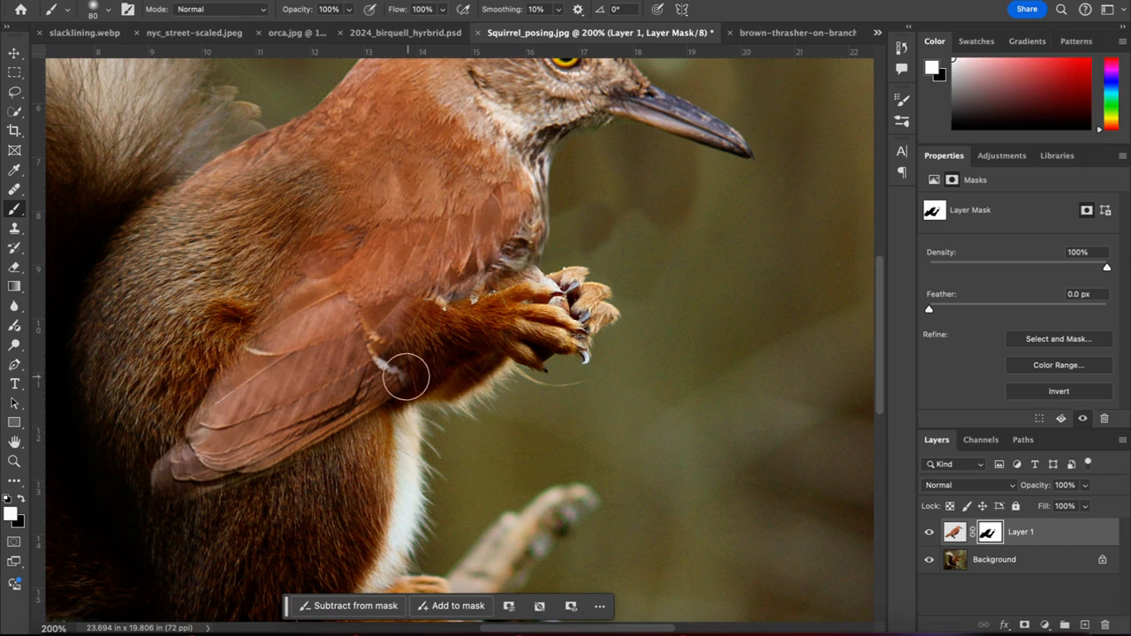
- Restore the bird's white wing marking beside the squirrel's forearm on the mask, reducing the white brush to 74% opacity for a softer blend
{"action": "left_click_drag", "start_coordinate": [403, 376], "coordinate": [391, 375]}
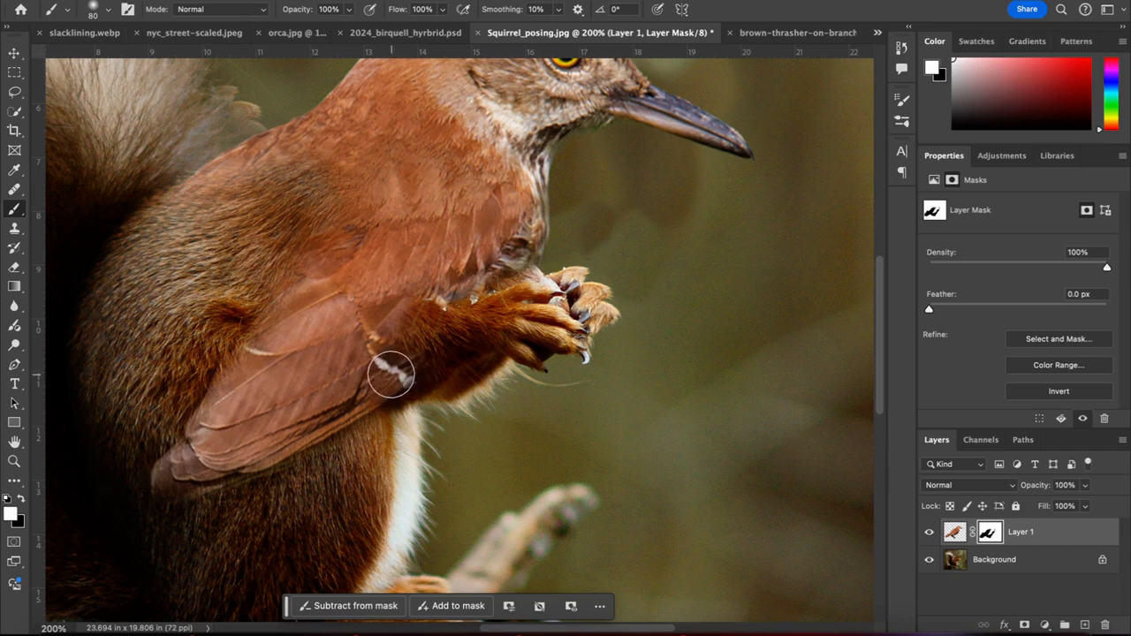
{"action": "left_click", "coordinate": [340, 11]}
{"action": "left_click", "coordinate": [350, 10]}
{"action": "left_click", "coordinate": [391, 378]}
{"action": "mouse_move", "coordinate": [413, 330]}
{"action": "left_mouse_down"}
{"action": "mouse_move", "coordinate": [376, 382]}
{"action": "mouse_move", "coordinate": [381, 354]}
{"action": "left_mouse_up"}
{"action": "key", "text": "ctrl+minus"}
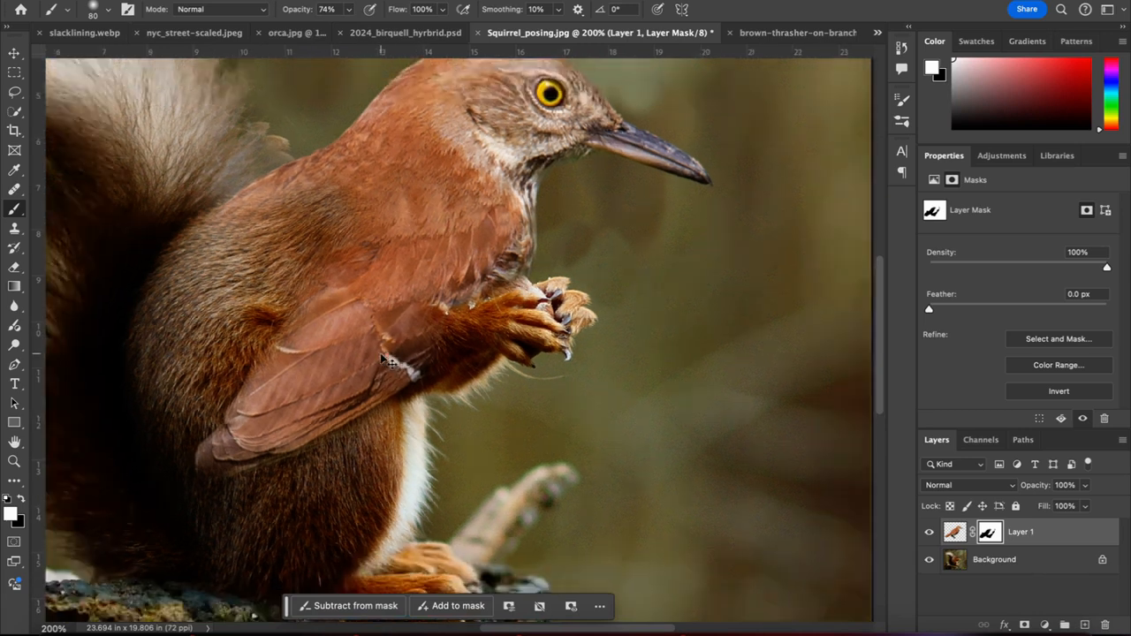